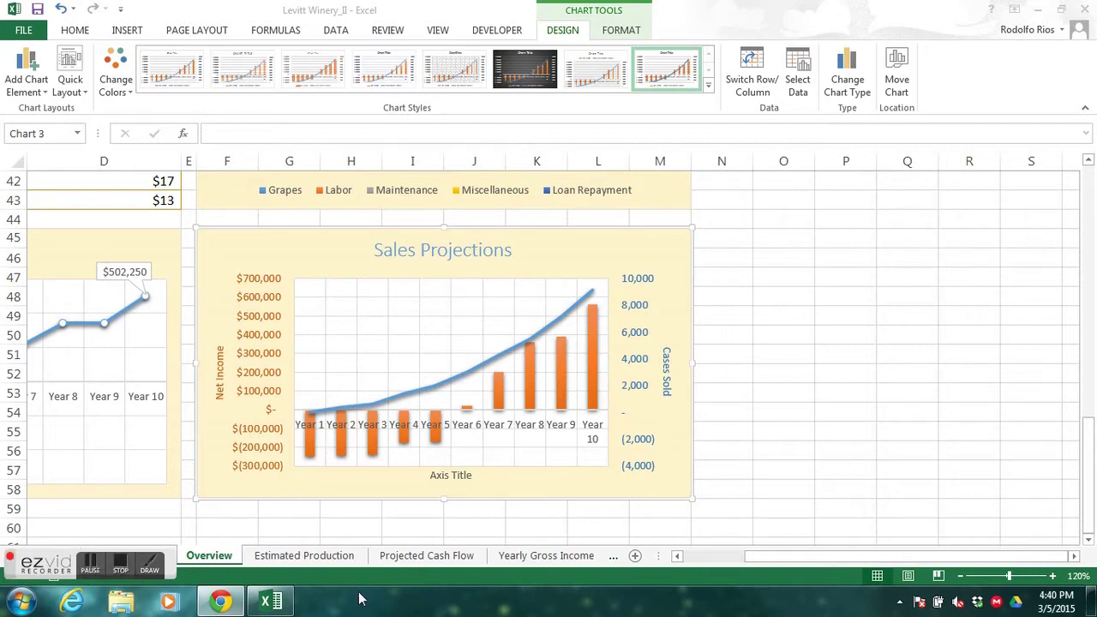
- Switch to the Yearly Gross Income sheet with its 2015–2024 income table
click(547, 556)
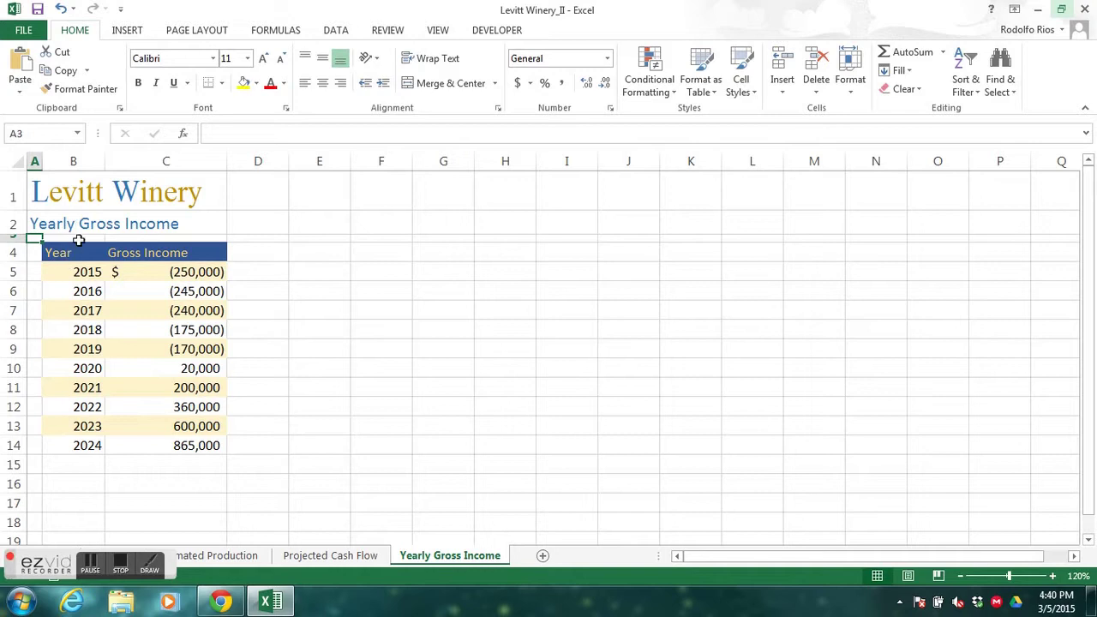
click(86, 272)
- Insert a Line with Markers chart from the Year and Gross Income table B4:C14
click(375, 305)
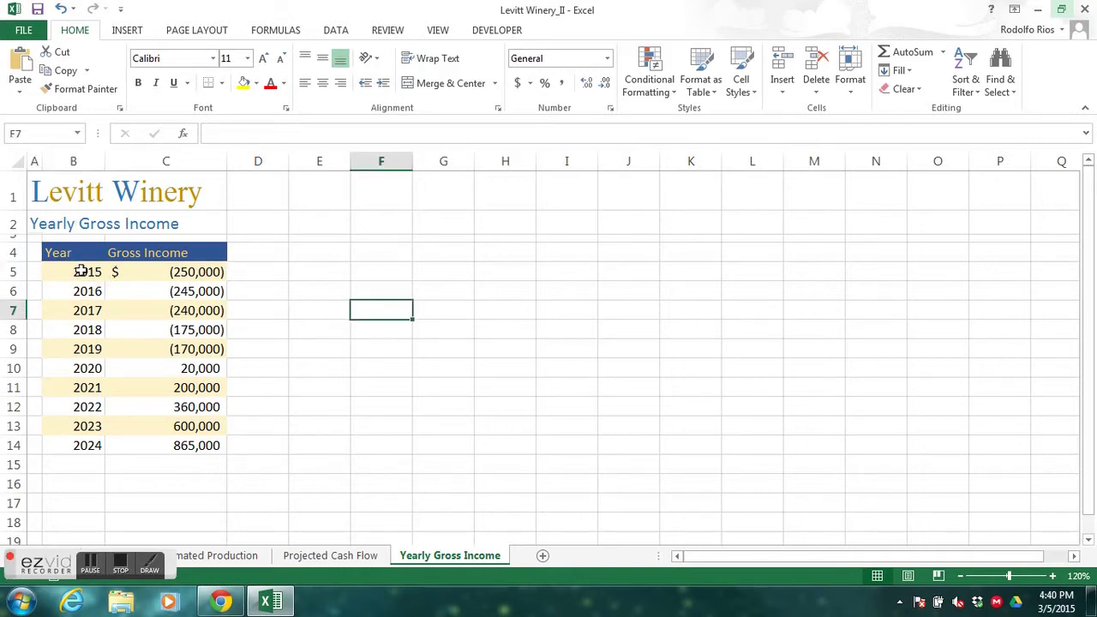
drag(73, 250, 180, 444)
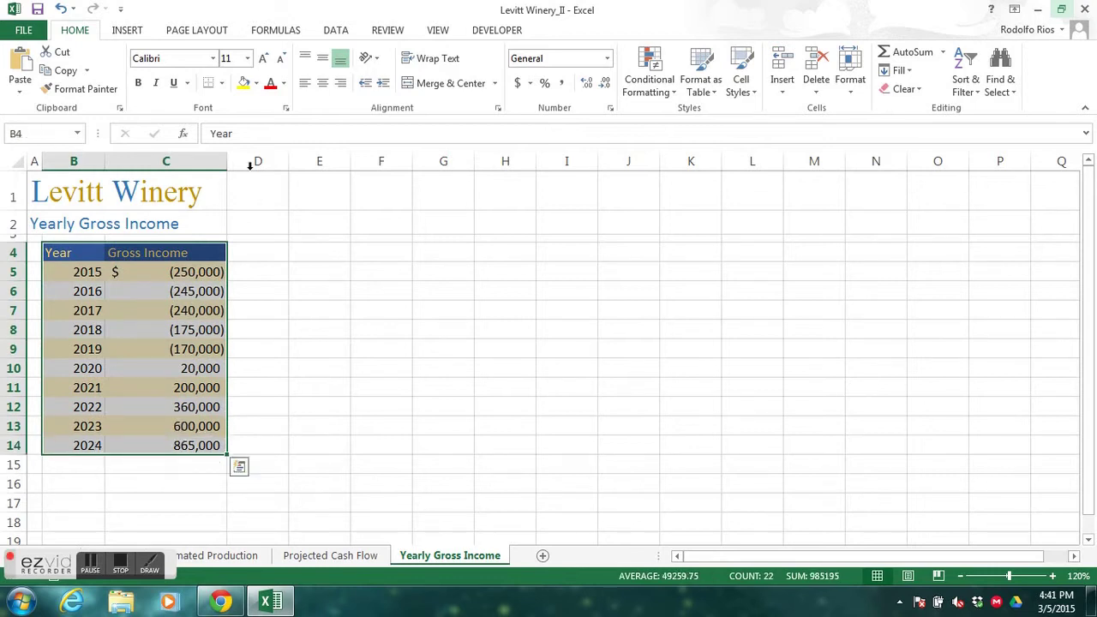
click(129, 32)
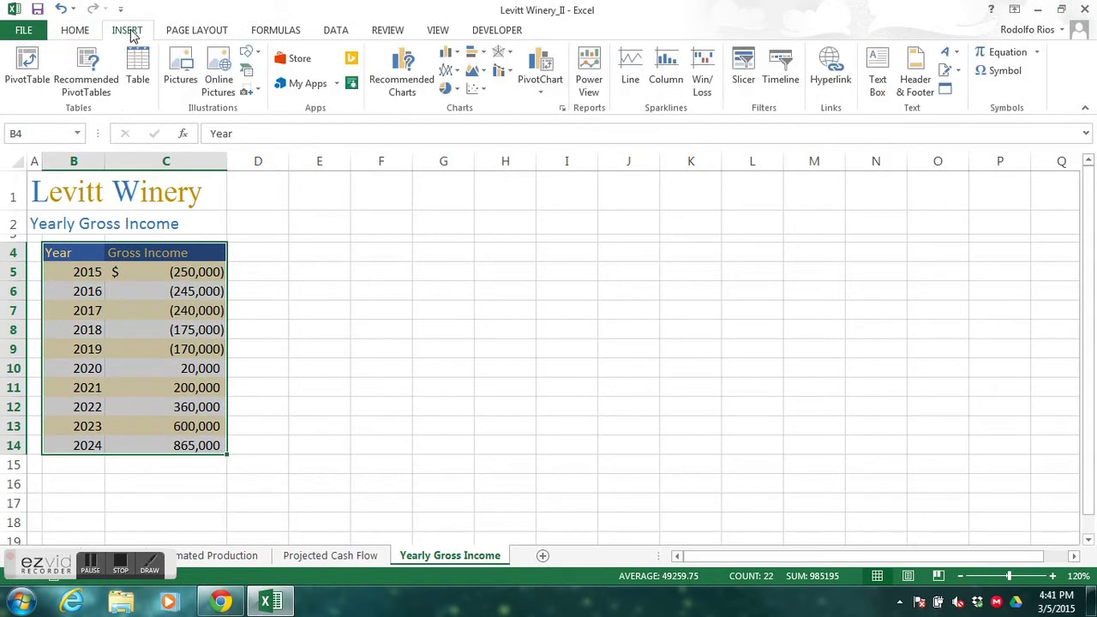
click(454, 75)
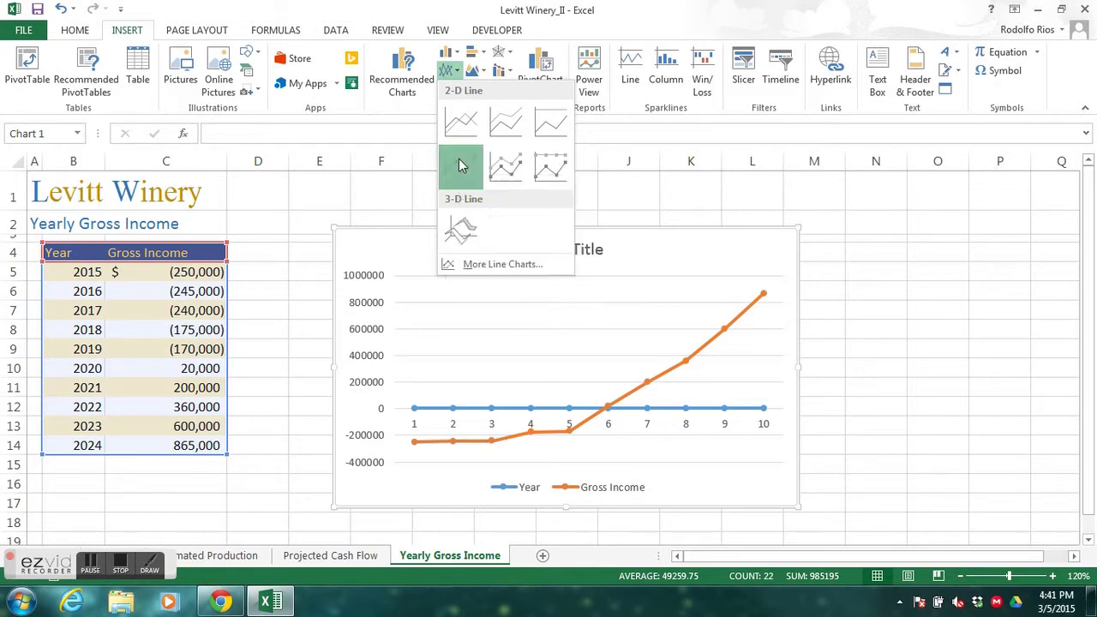
click(461, 165)
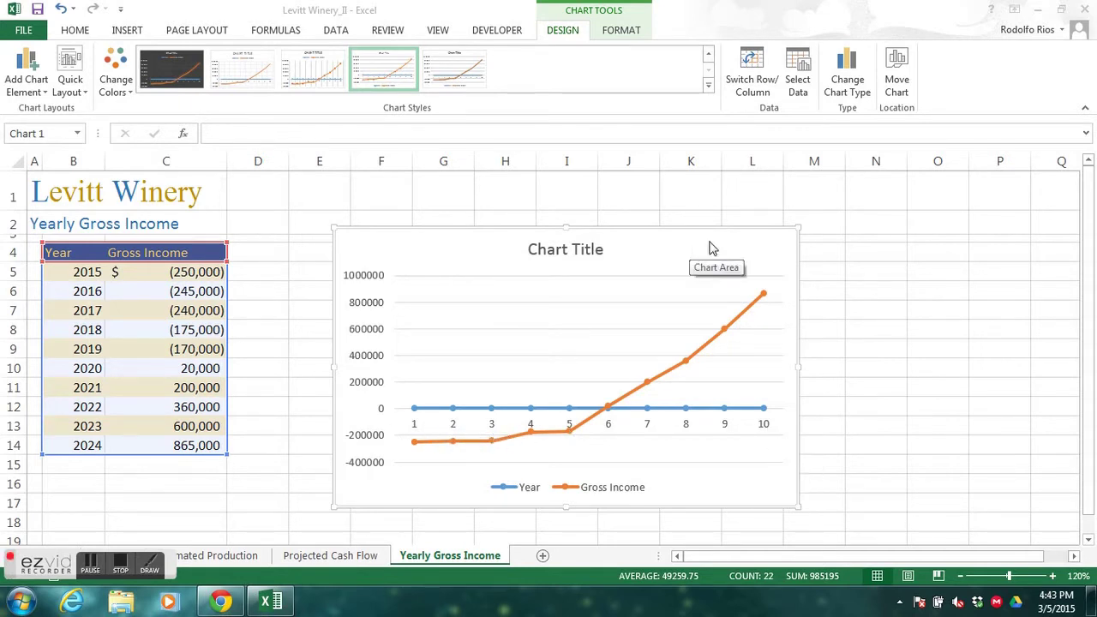
- Remove the Year series and use the years in B5:B14 as horizontal axis labels
click(797, 86)
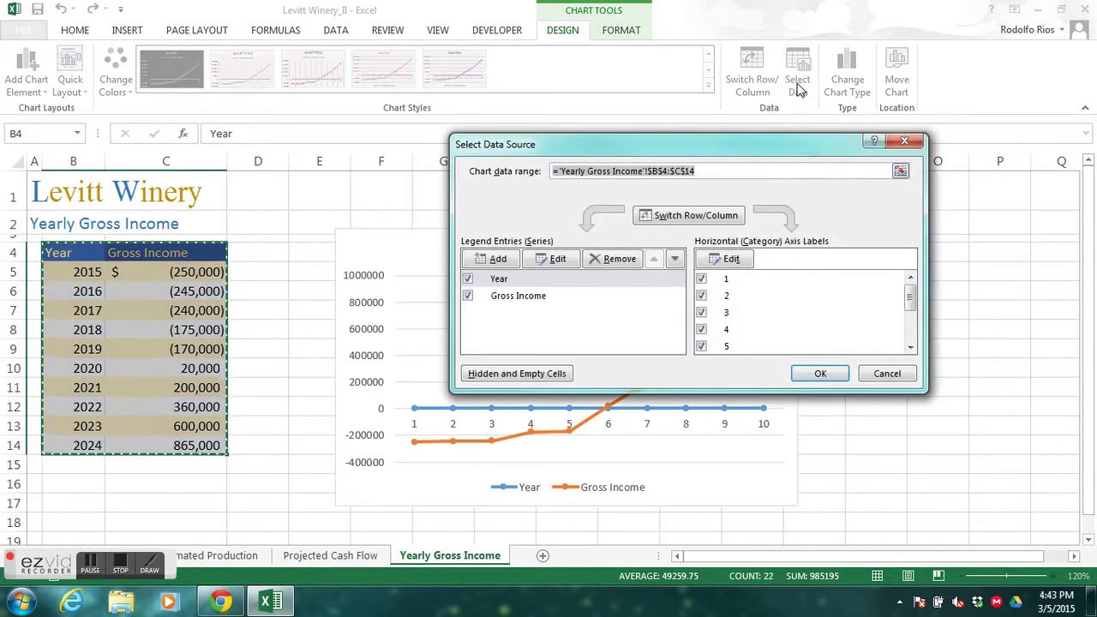
click(505, 298)
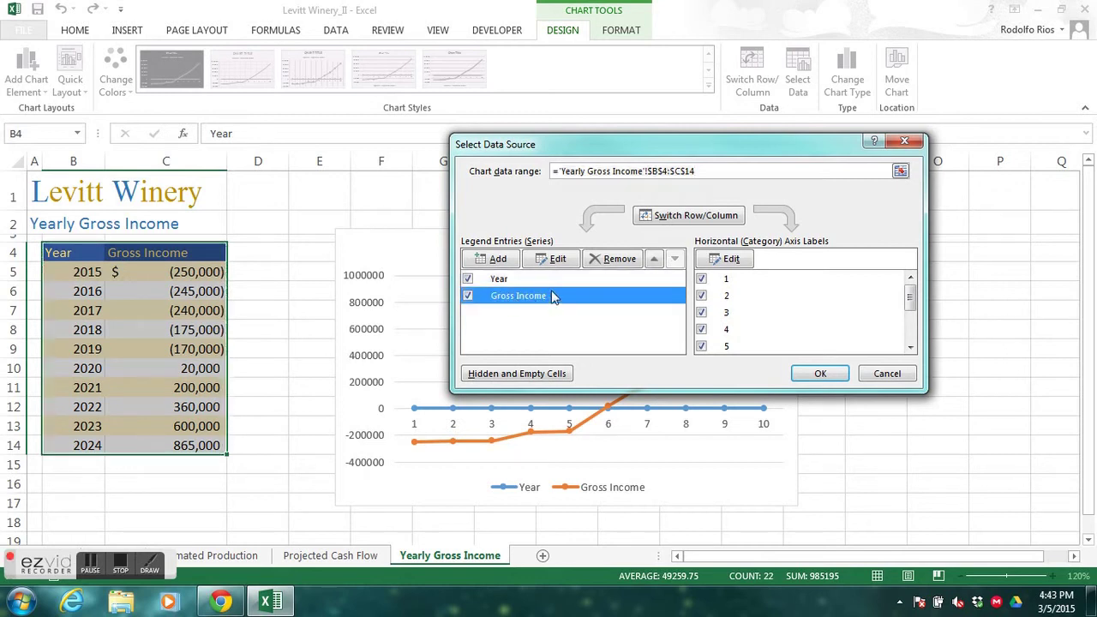
click(514, 280)
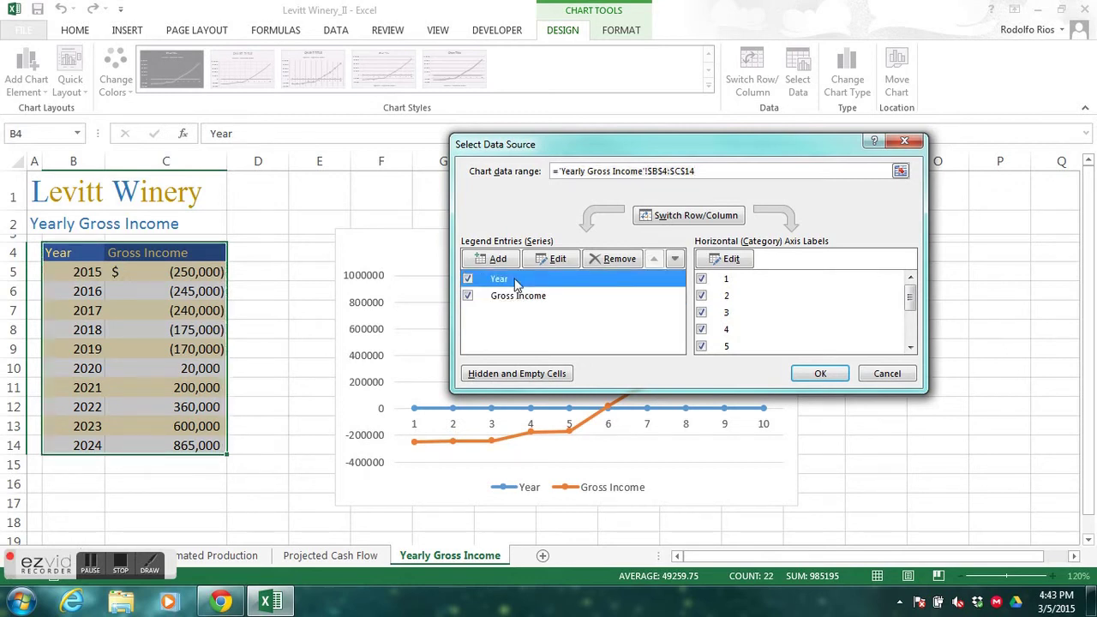
click(614, 259)
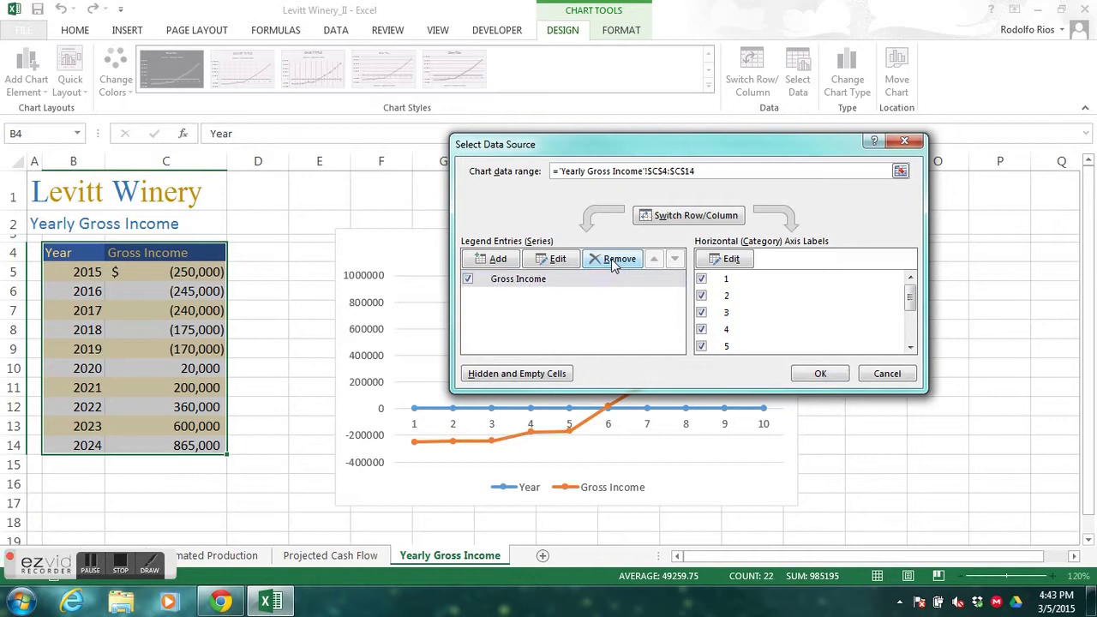
click(728, 259)
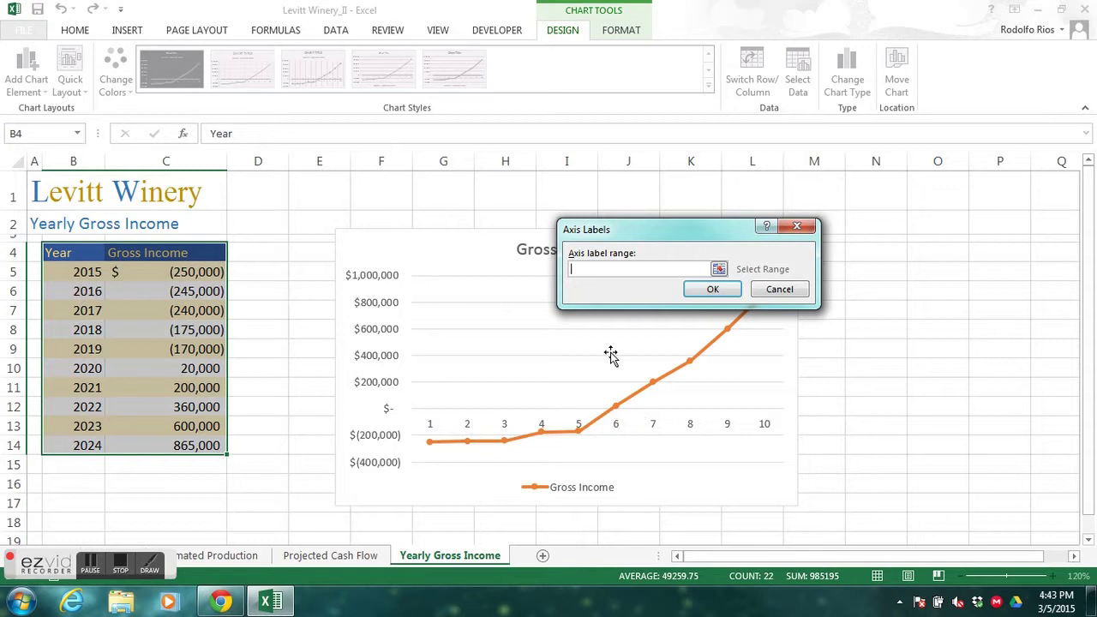
drag(89, 272, 79, 445)
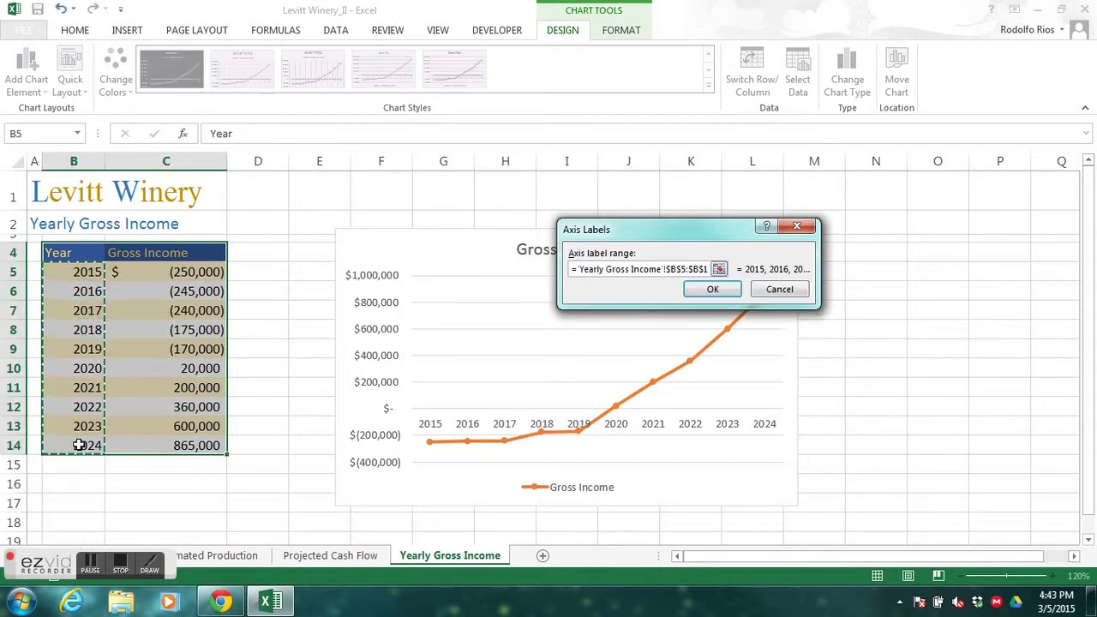
click(712, 290)
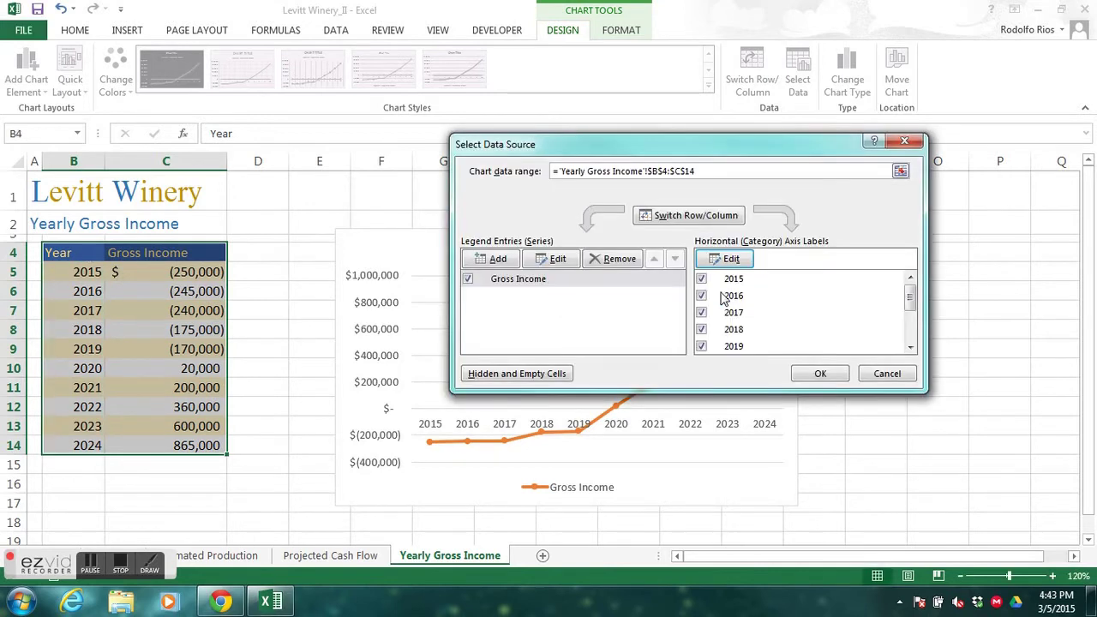
click(824, 373)
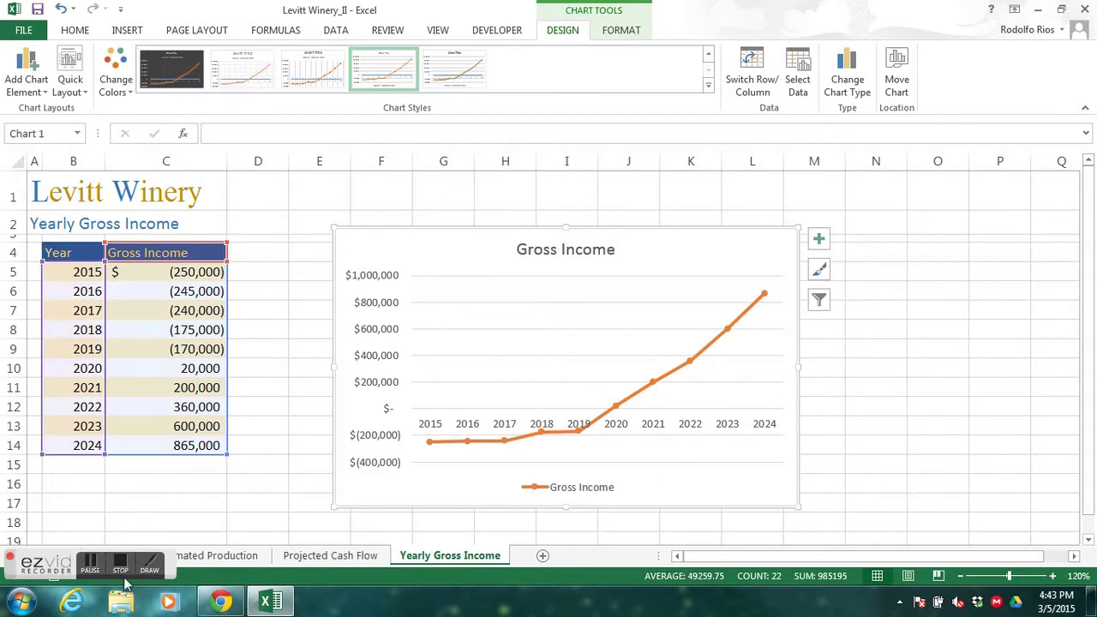
click(121, 568)
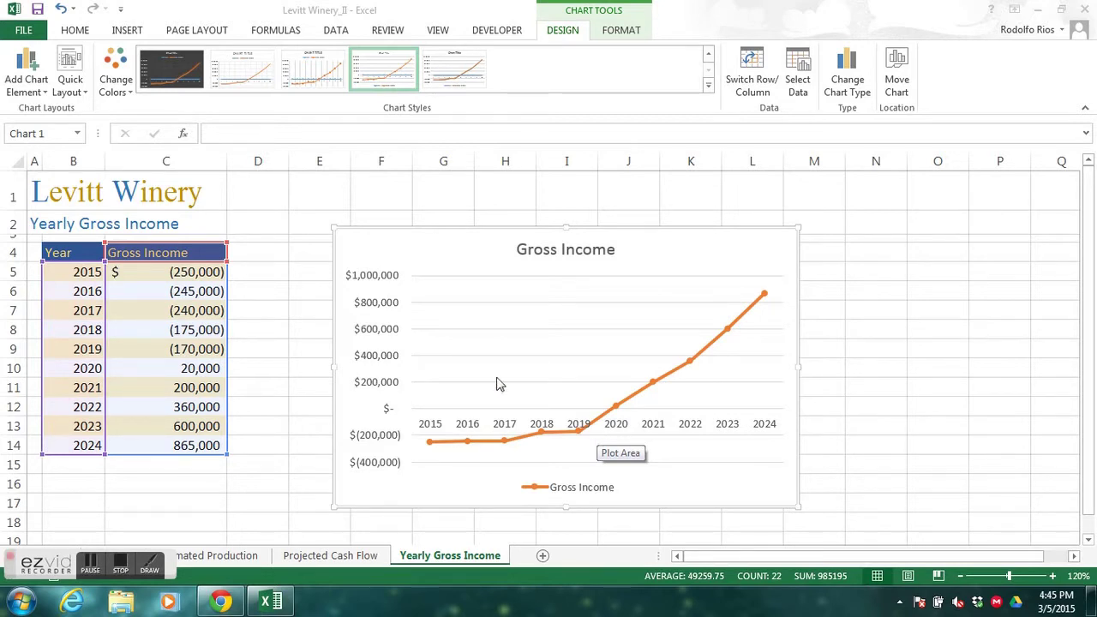
- Return to the Overview sheet with its Sales Projections chart
drag(48, 563, 586, 565)
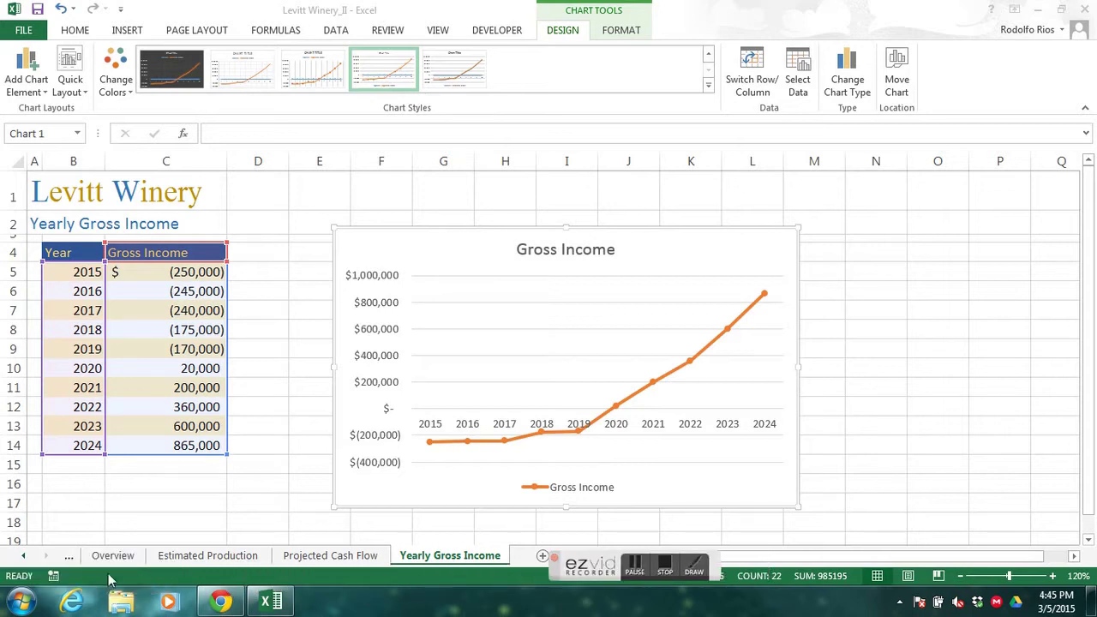
click(114, 556)
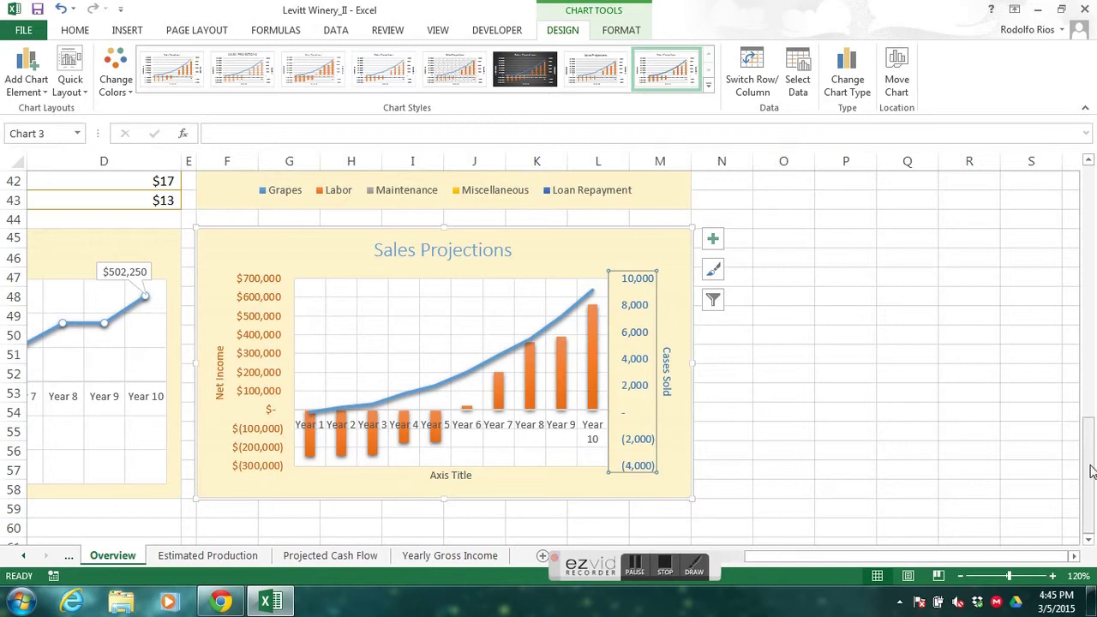
- Scroll to the wine production table and select the empty 10-Year Production cells D29:D34
drag(1091, 471, 1090, 343)
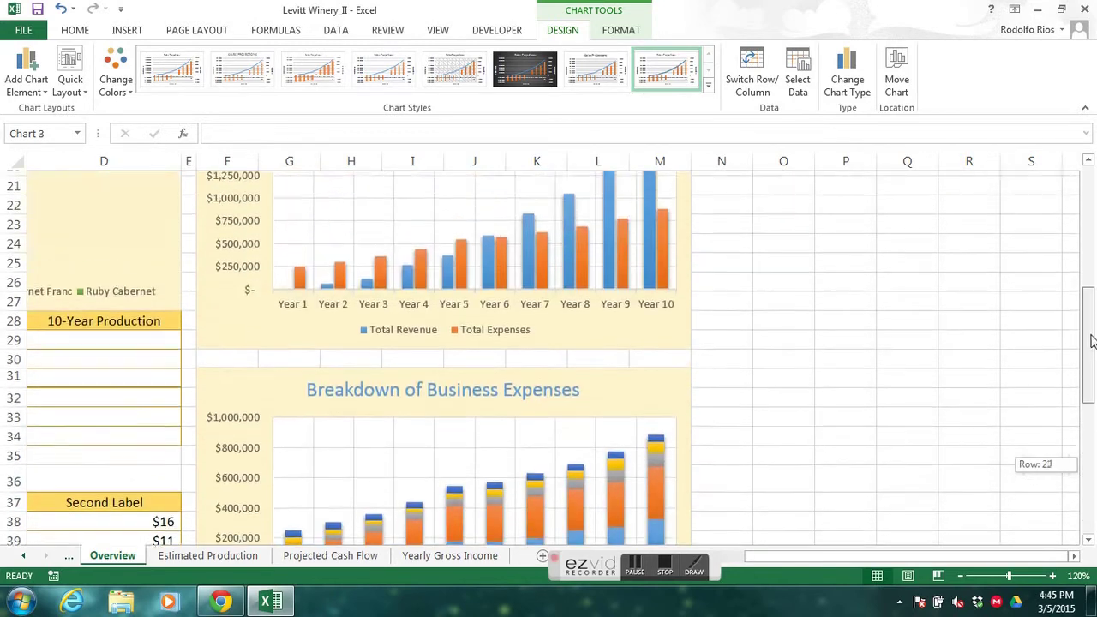
drag(1025, 559, 886, 561)
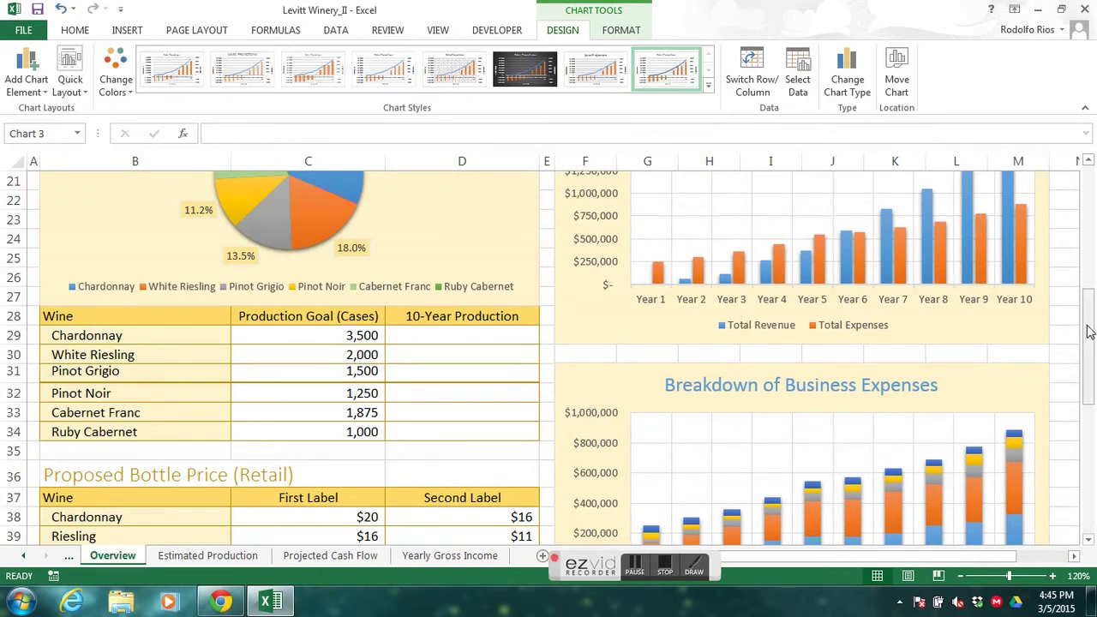
drag(1089, 327, 1087, 341)
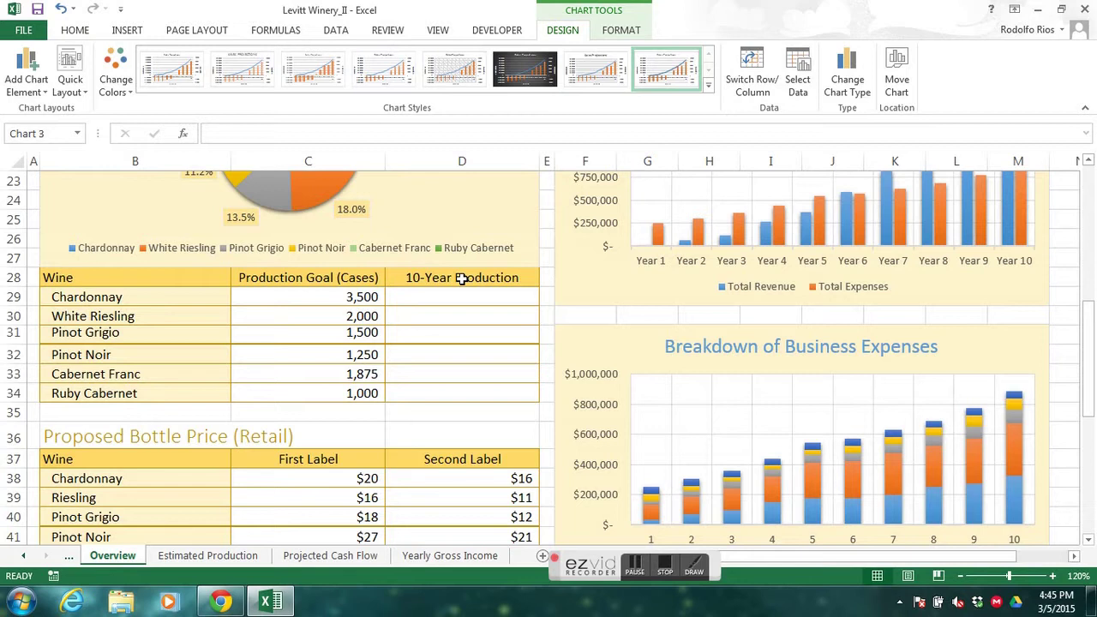
drag(465, 300, 452, 388)
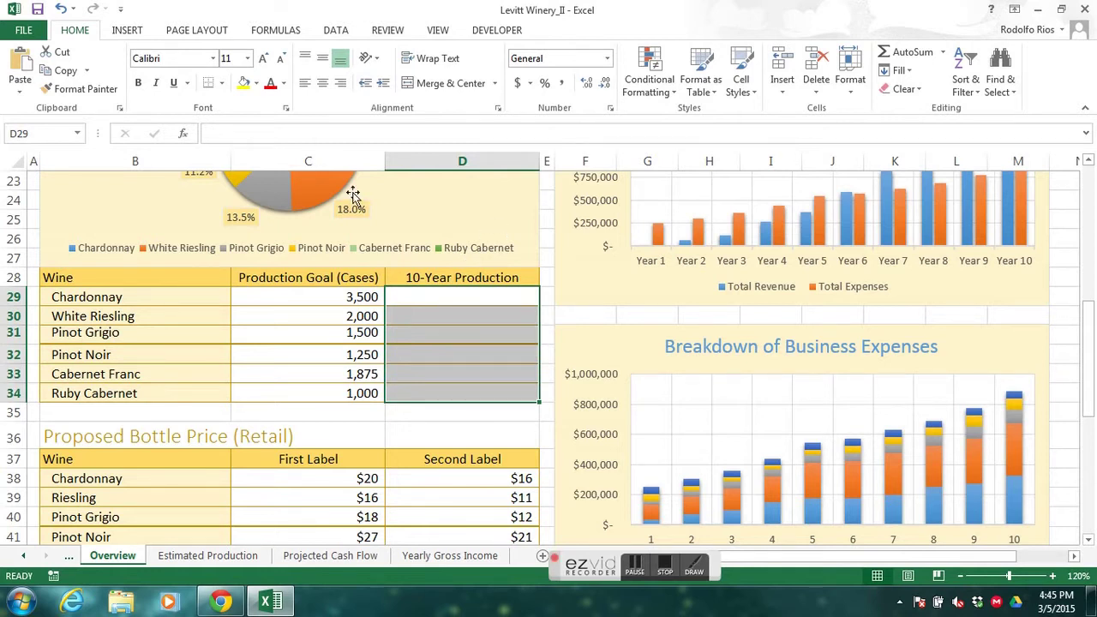
click(131, 34)
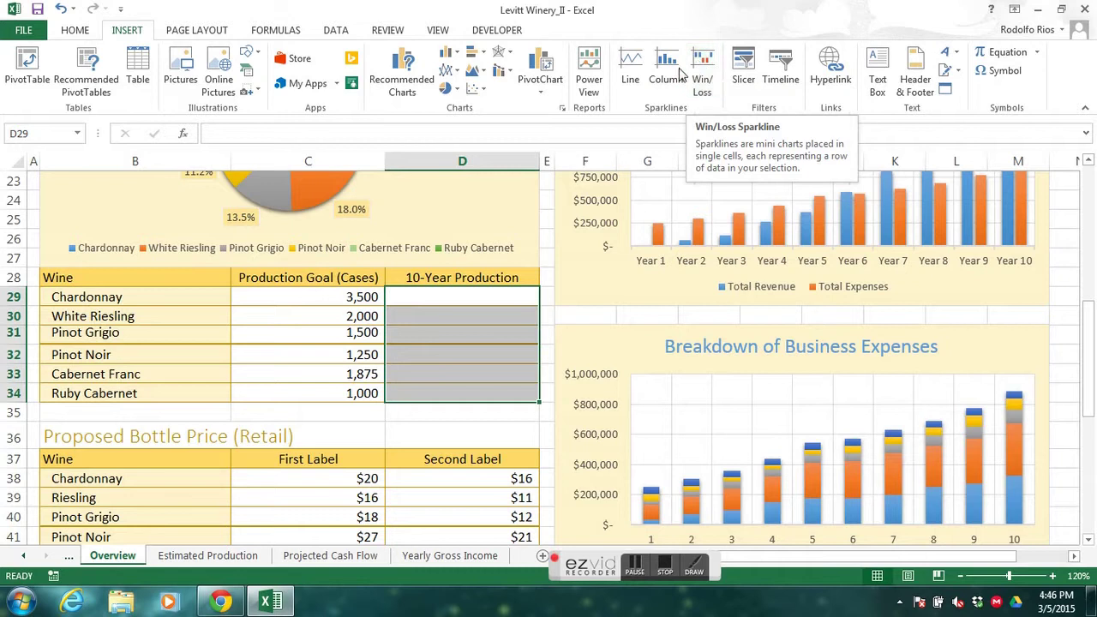
- Start column sparklines and pick the Estimated Production sheet's yearly figures as data
click(667, 68)
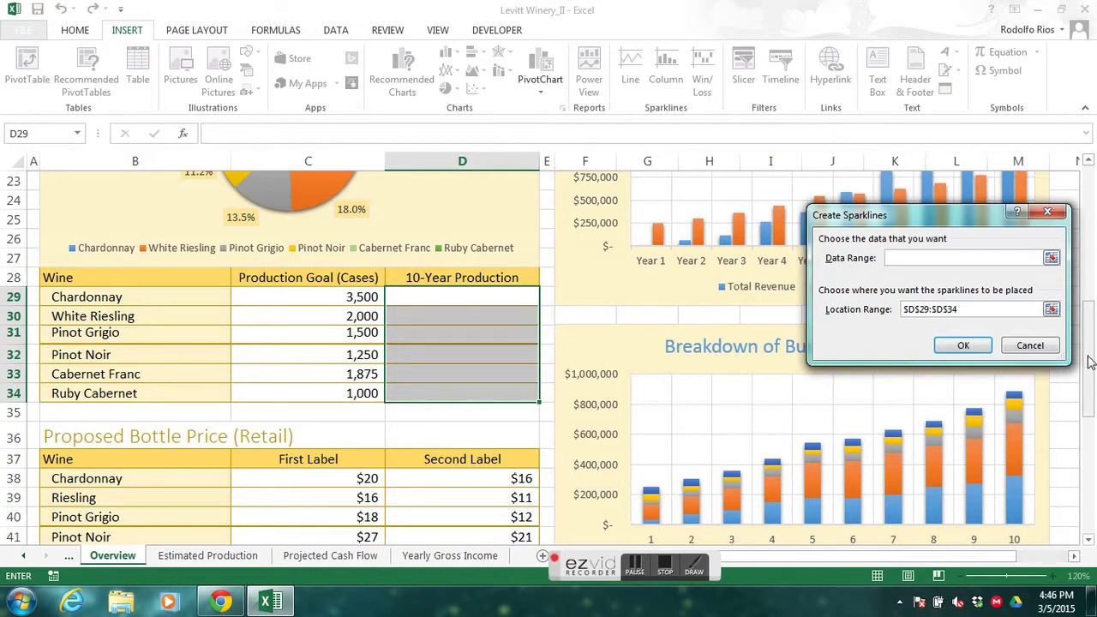
scroll(1091, 356, up, 5)
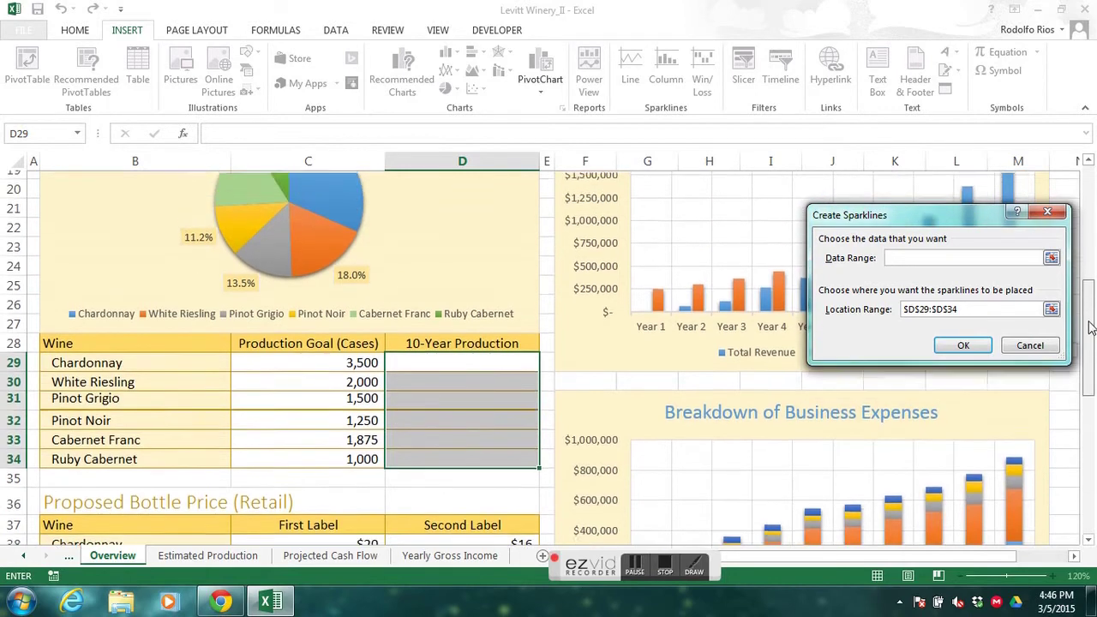
scroll(1091, 356, up, 3)
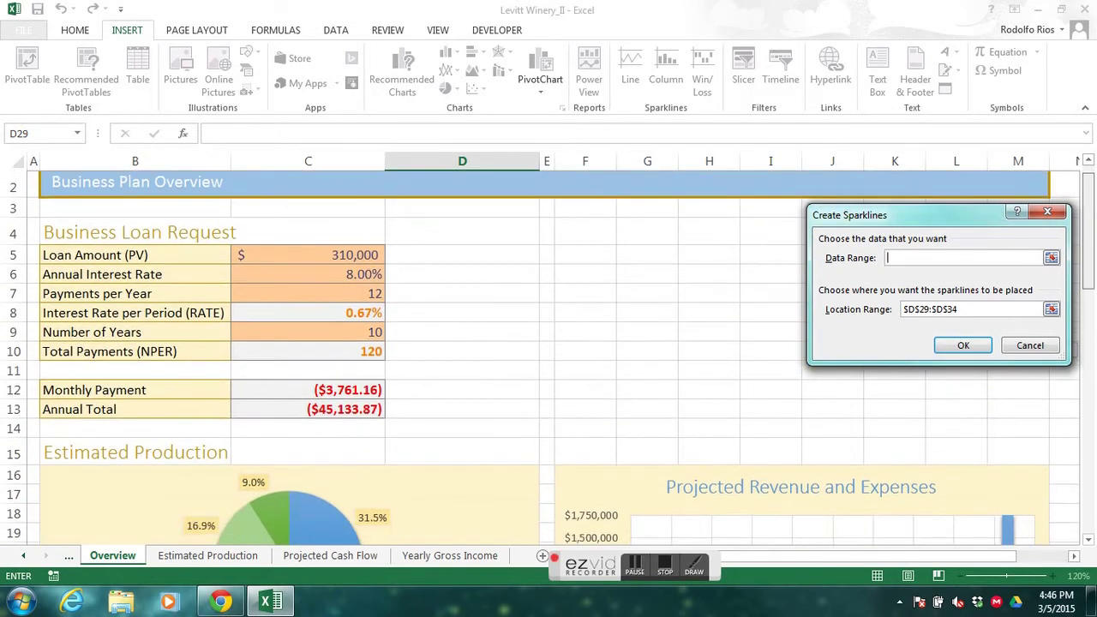
scroll(1087, 260, up, 1)
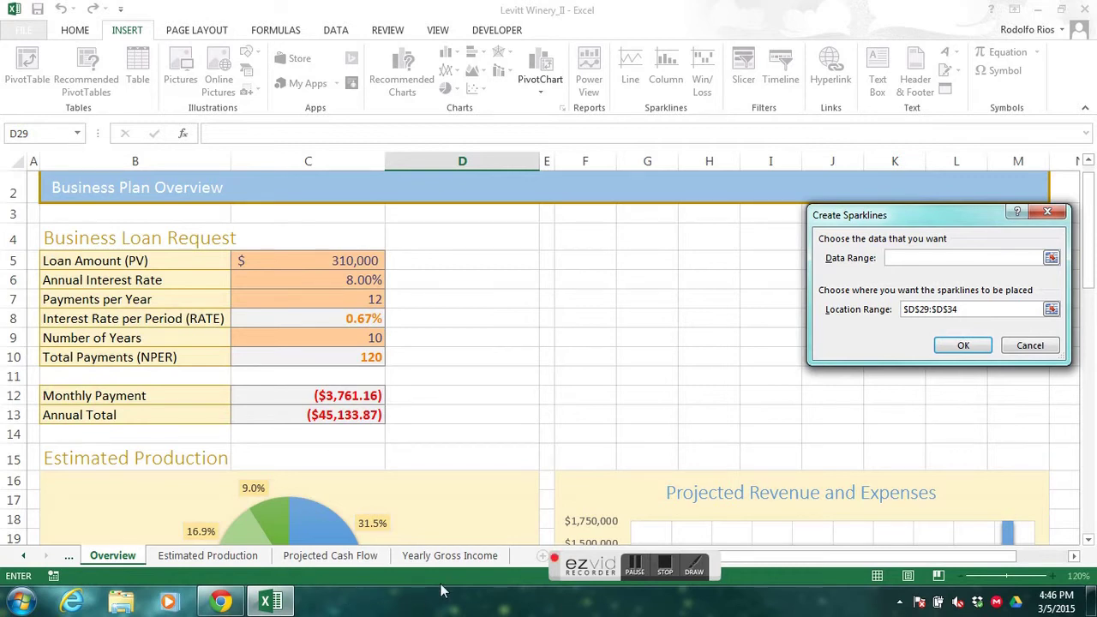
click(234, 558)
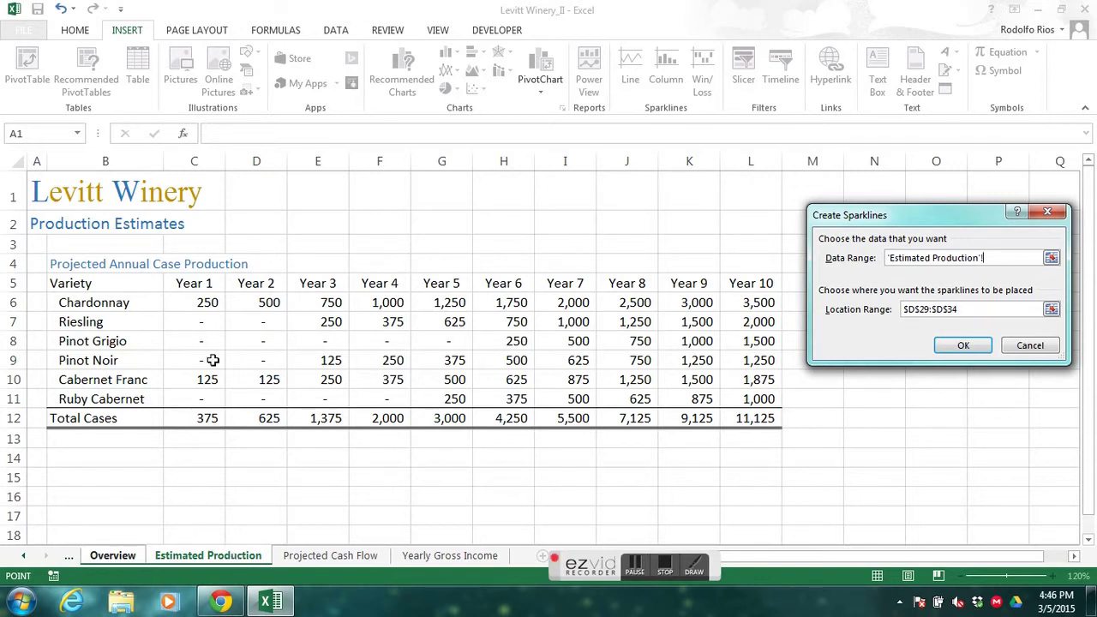
drag(92, 302, 761, 399)
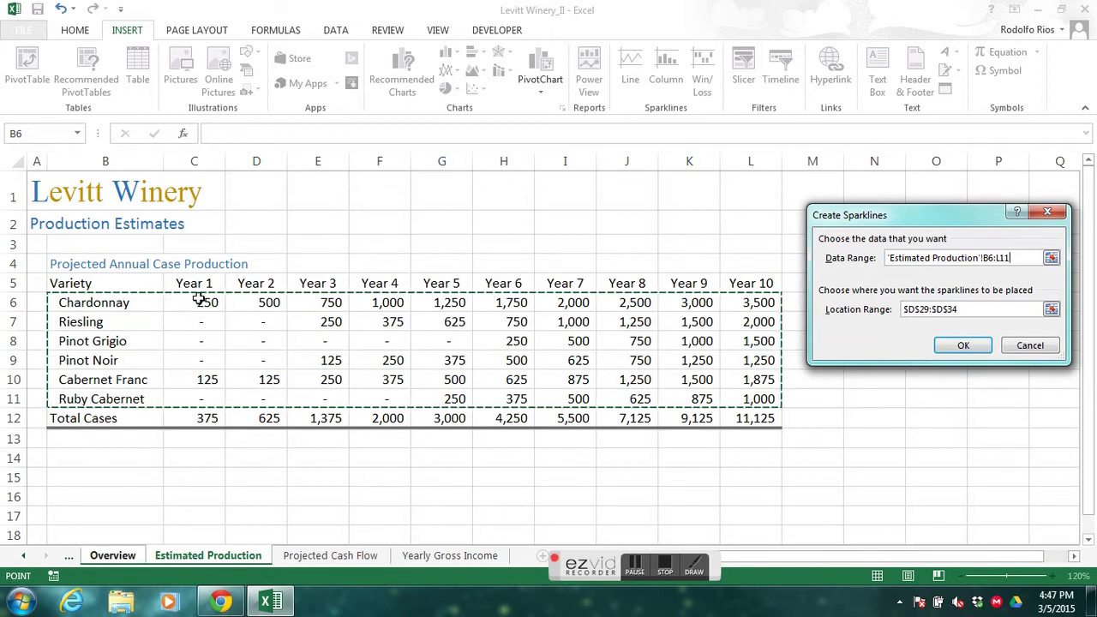
- Re-enter the data range as Estimated Production C6:L11 and create the sparklines in D29:D34
click(966, 313)
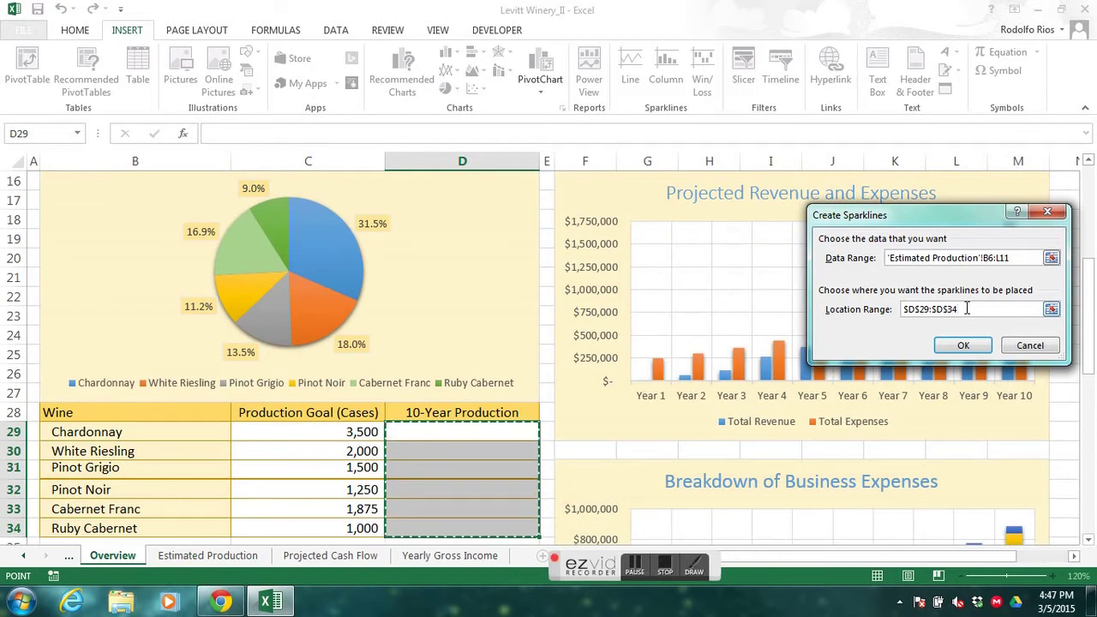
click(1020, 259)
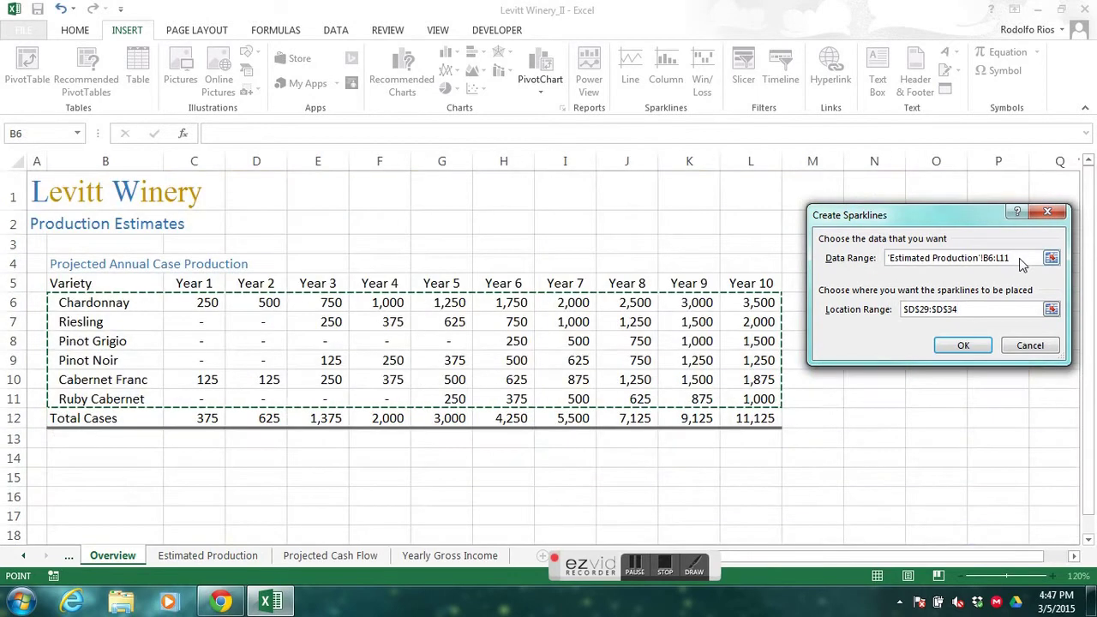
drag(1020, 262, 847, 263)
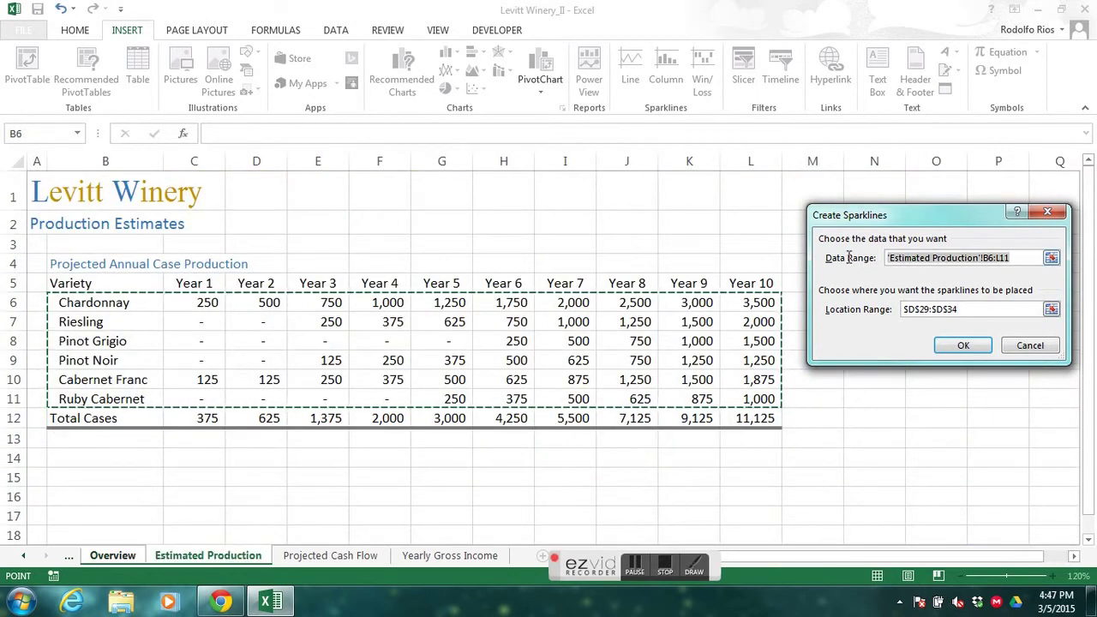
key(BackSpace)
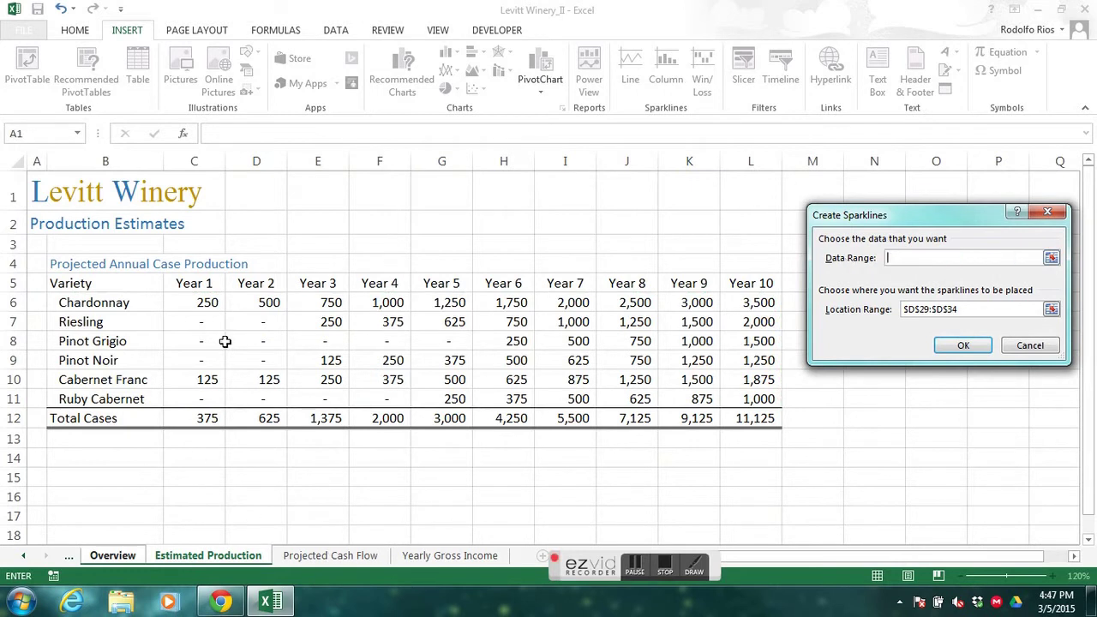
drag(189, 301, 748, 399)
click(966, 346)
drag(1087, 312, 1089, 341)
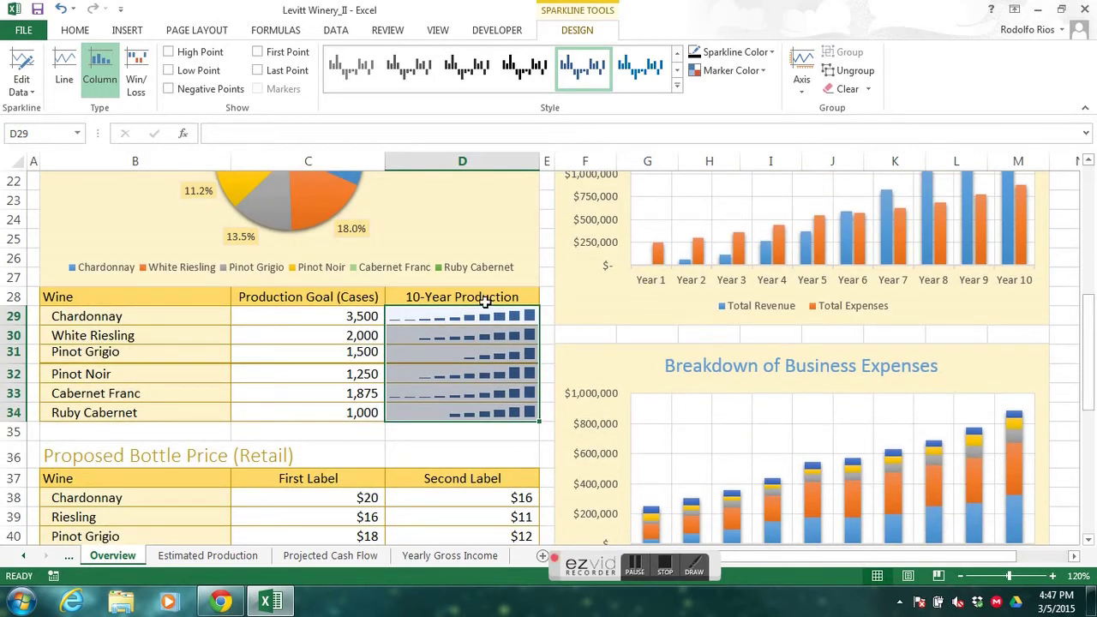
click(481, 314)
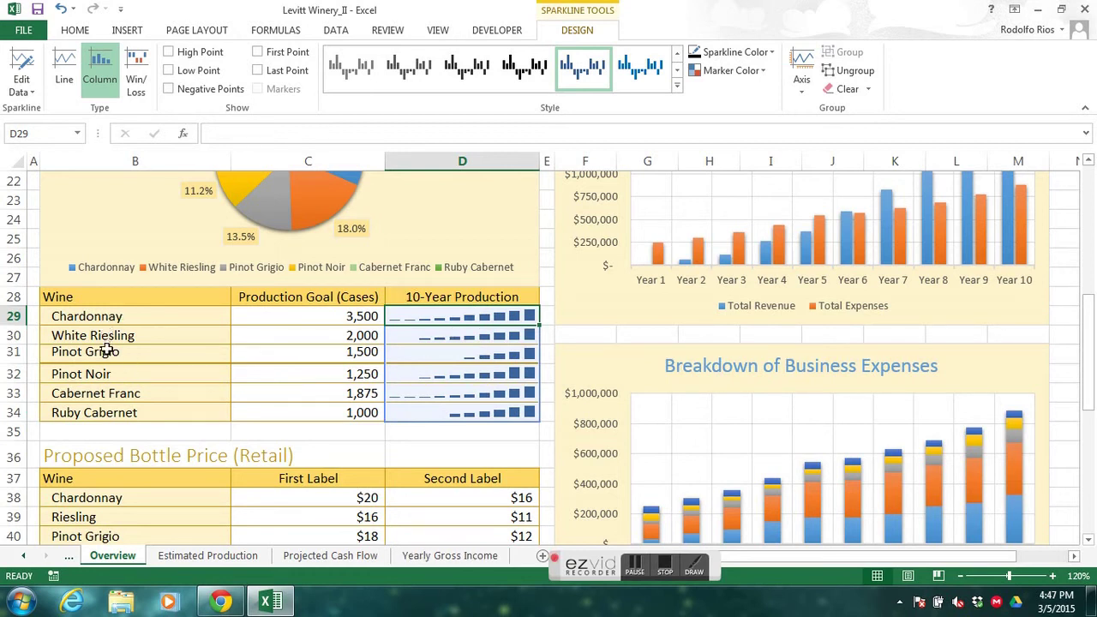
click(251, 557)
click(575, 339)
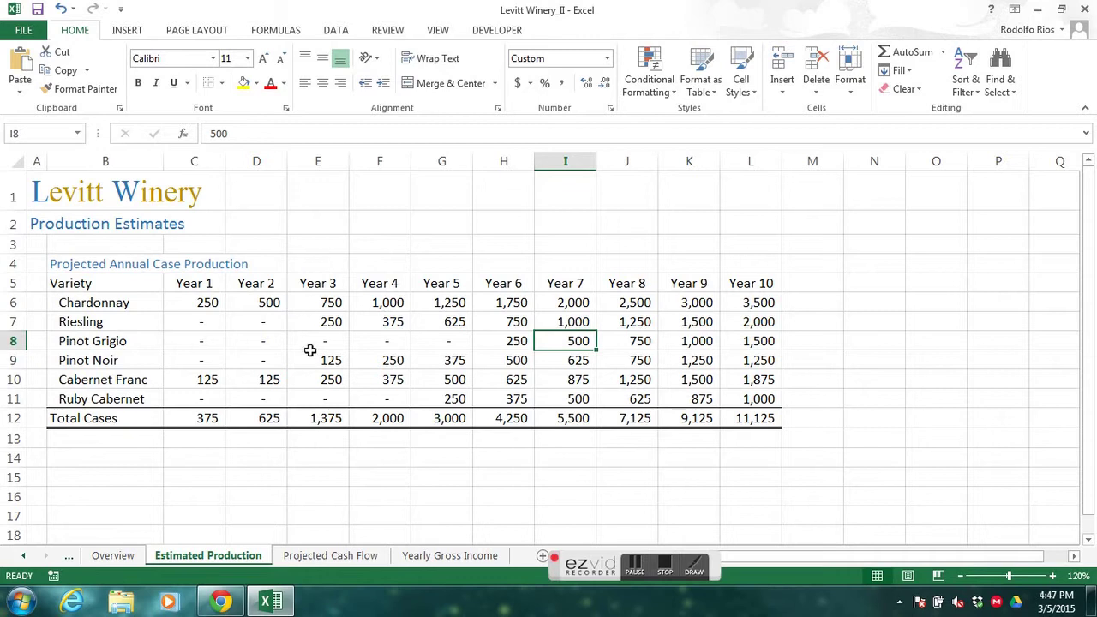
click(113, 556)
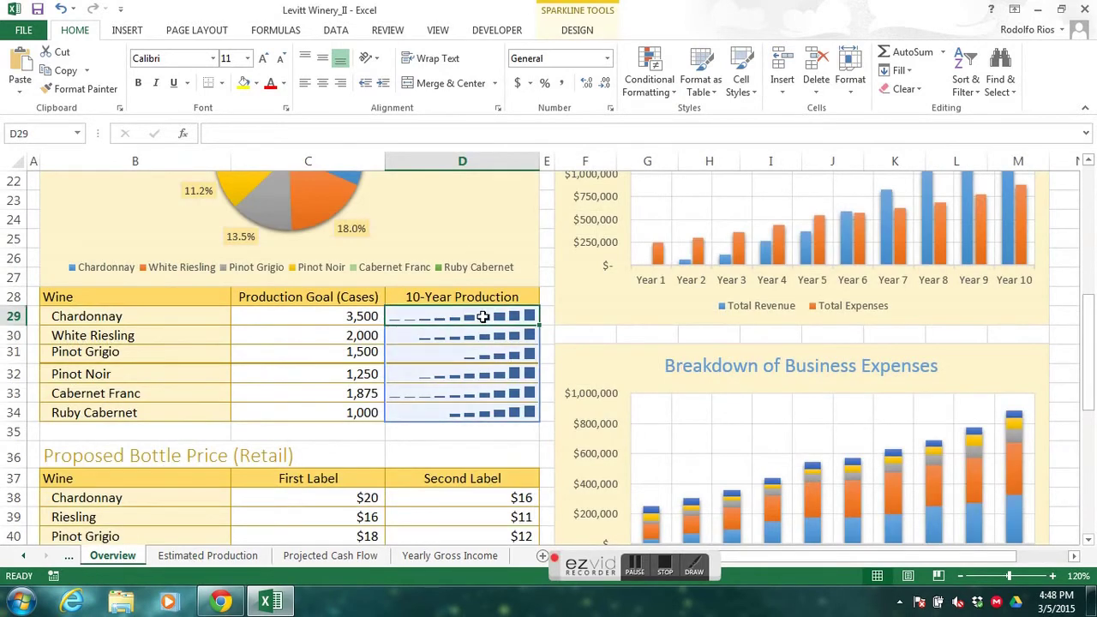
click(476, 335)
click(469, 354)
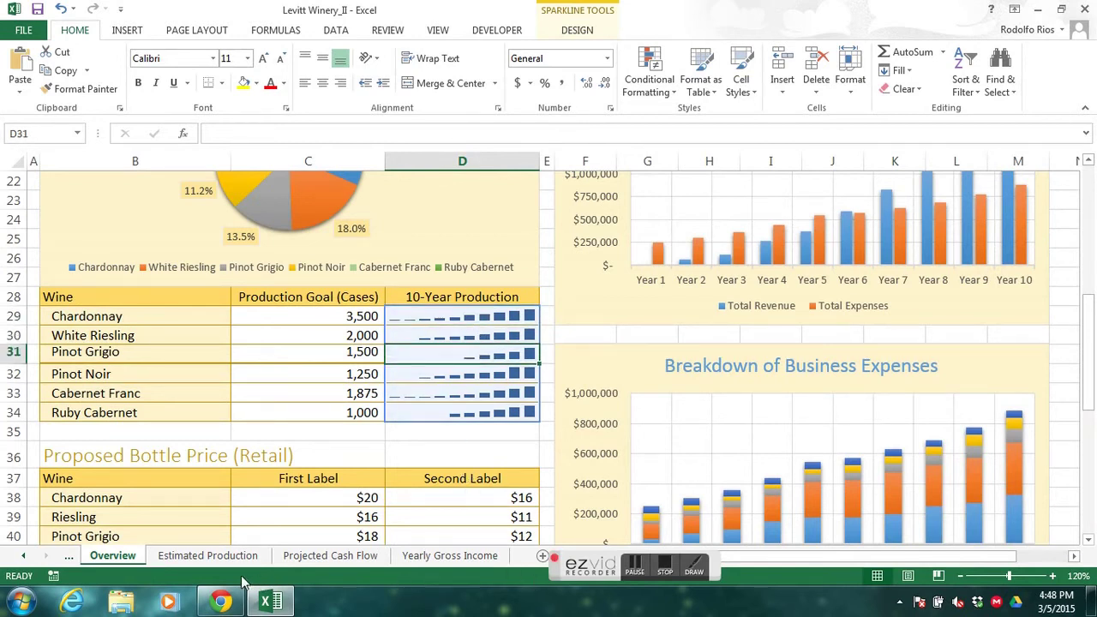
click(208, 556)
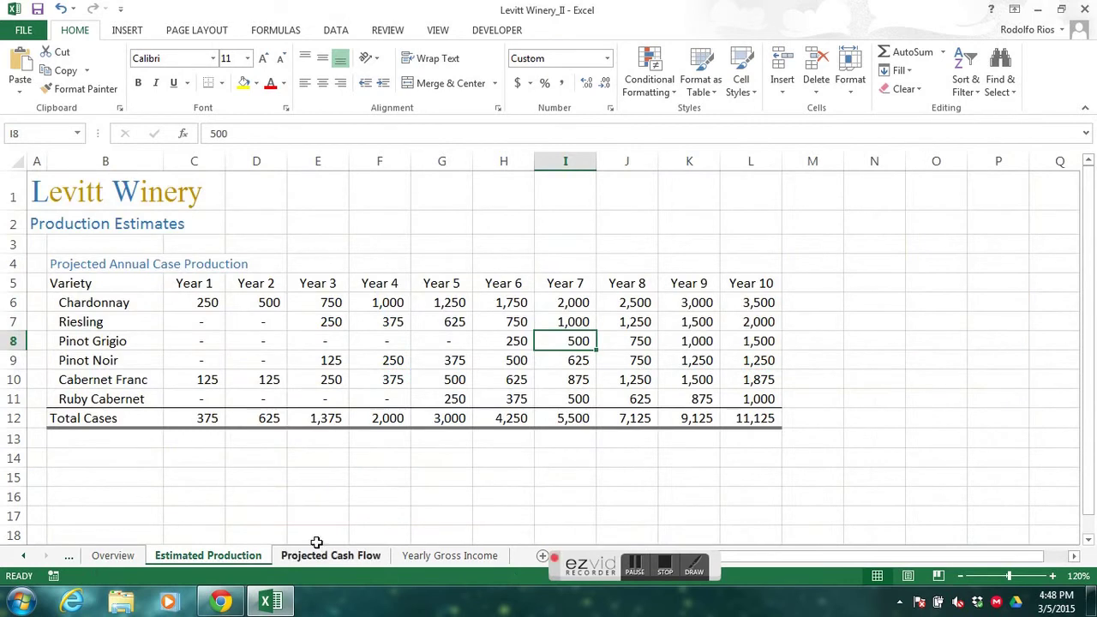
click(124, 557)
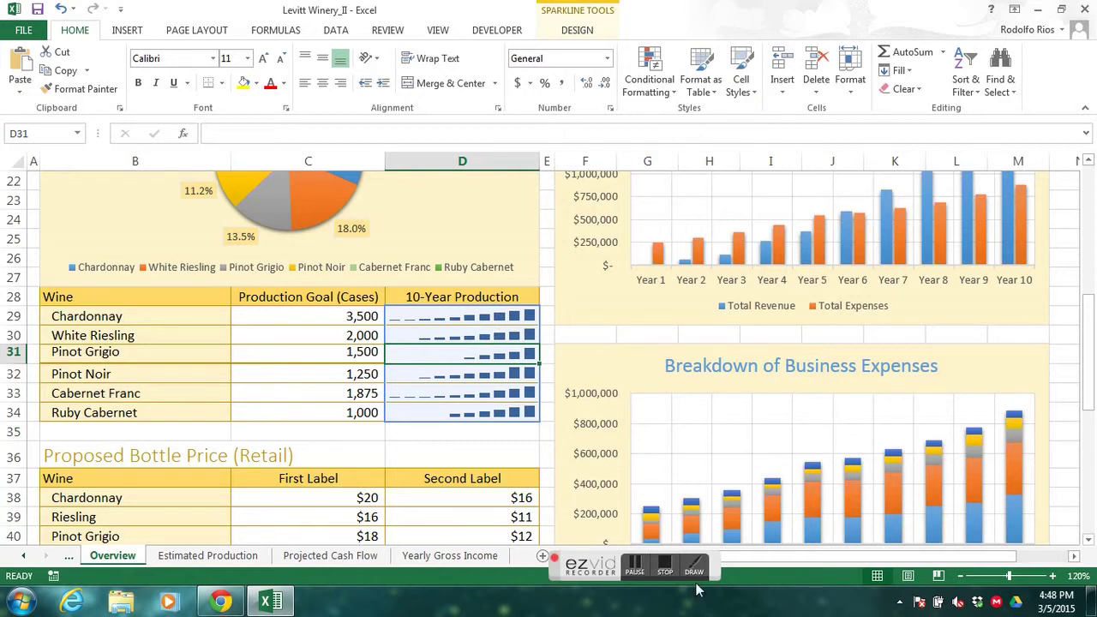
click(667, 562)
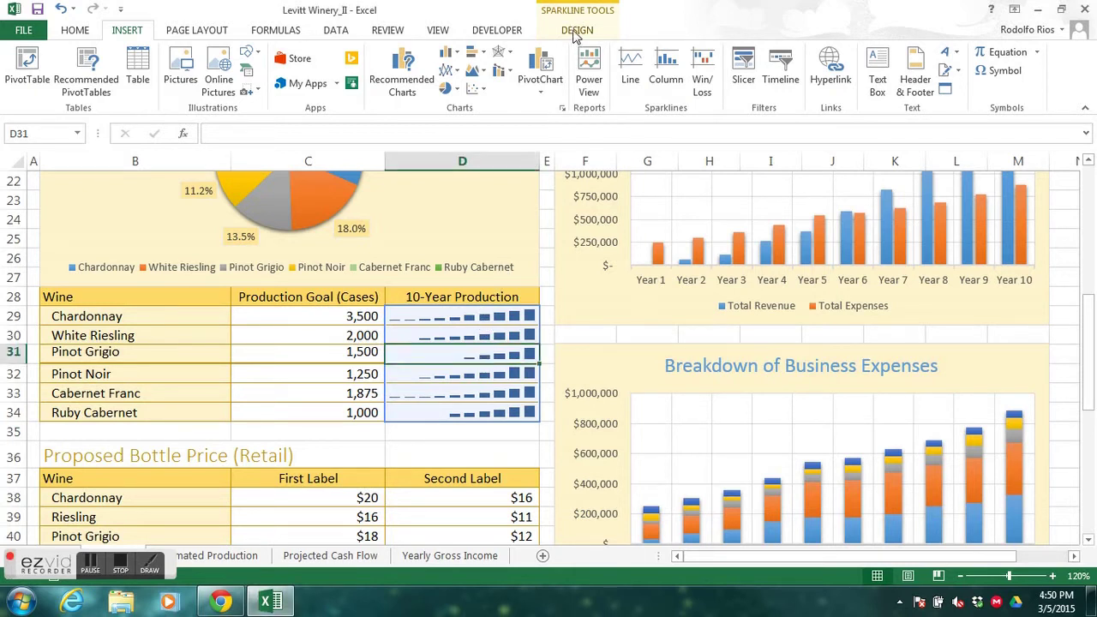
click(577, 31)
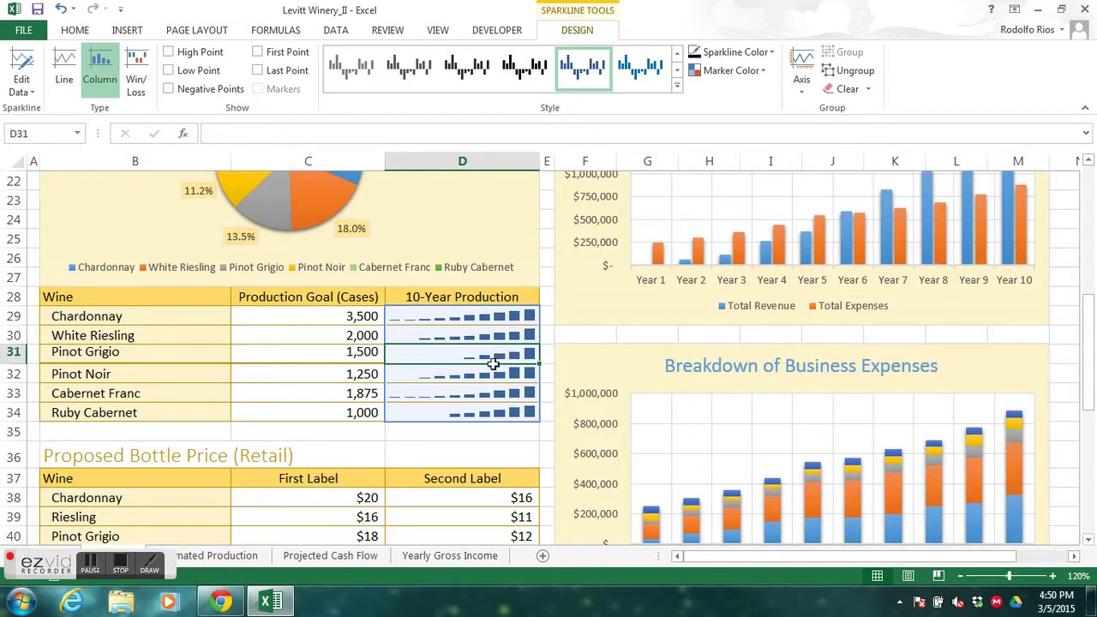
- Set the sparklines' custom vertical axis maximum to 350
click(801, 86)
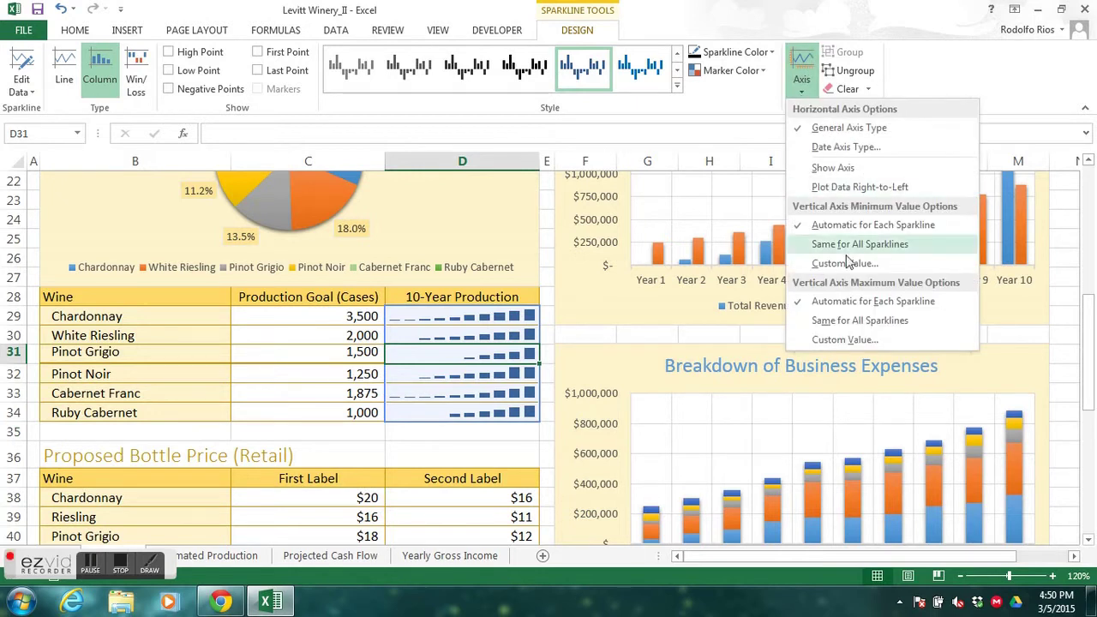
click(845, 339)
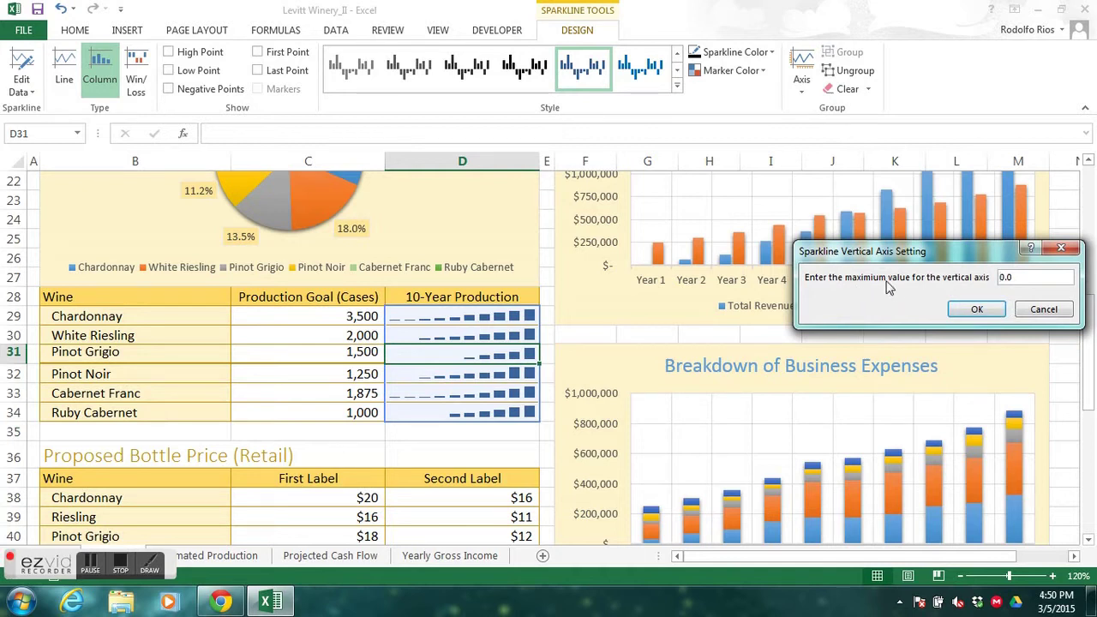
drag(1024, 277, 984, 274)
text(350)
click(975, 312)
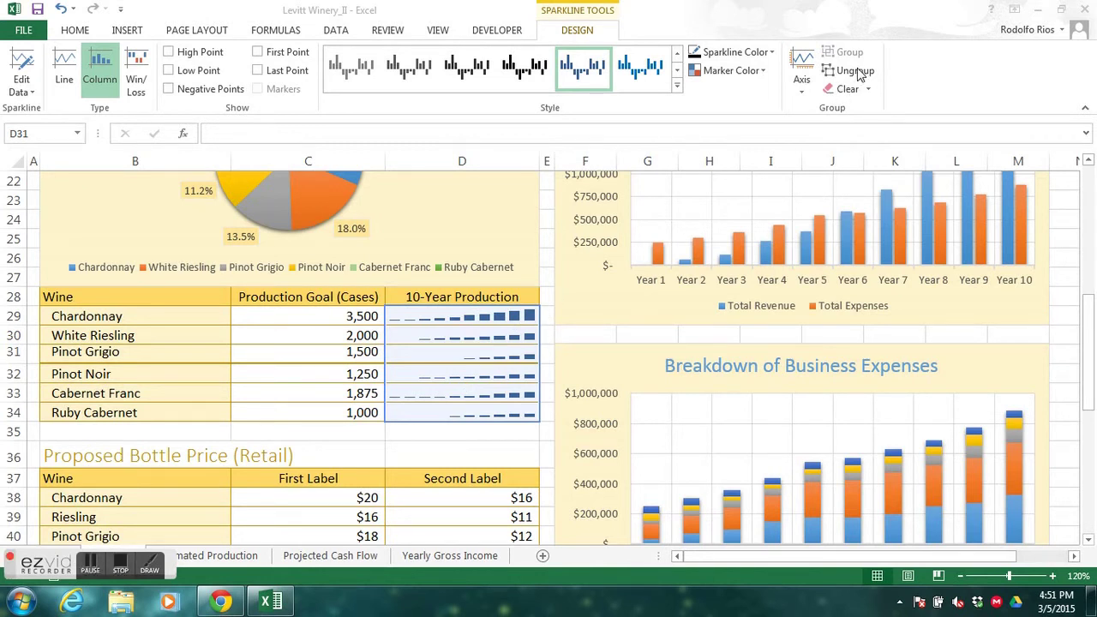
- Select the White Riesling sparkline in D30 and ungroup it from the other sparklines
click(454, 352)
click(466, 336)
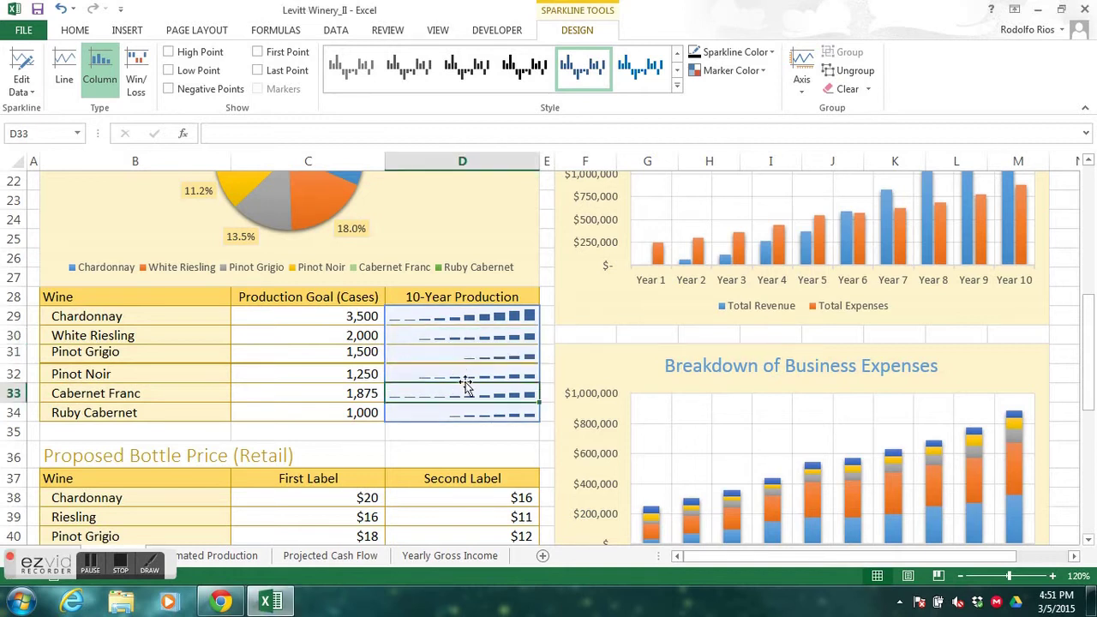
click(317, 353)
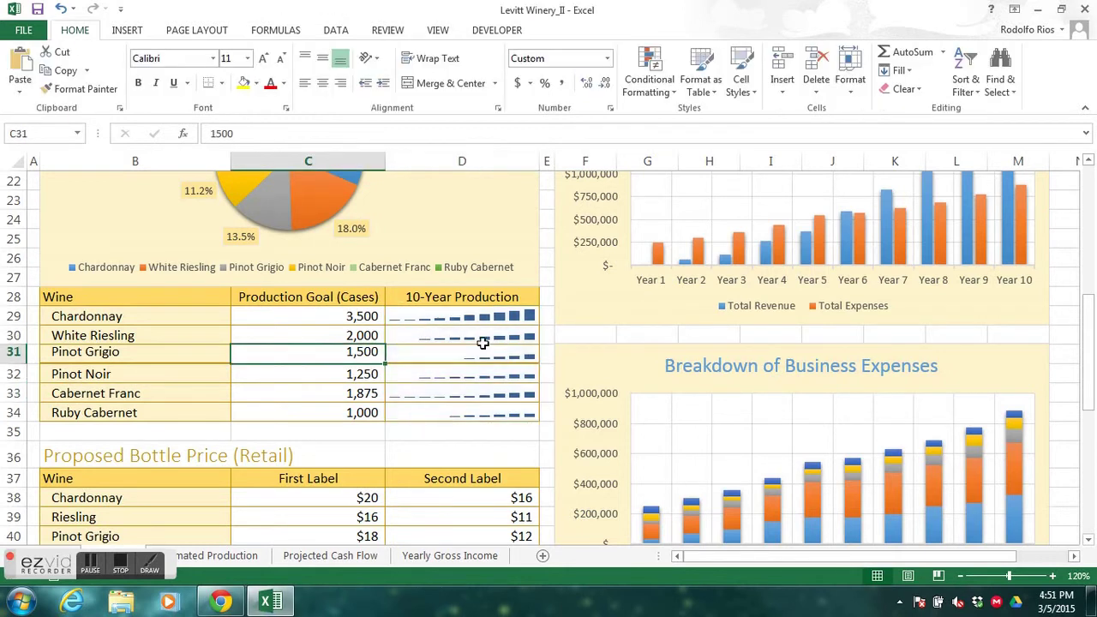
click(467, 336)
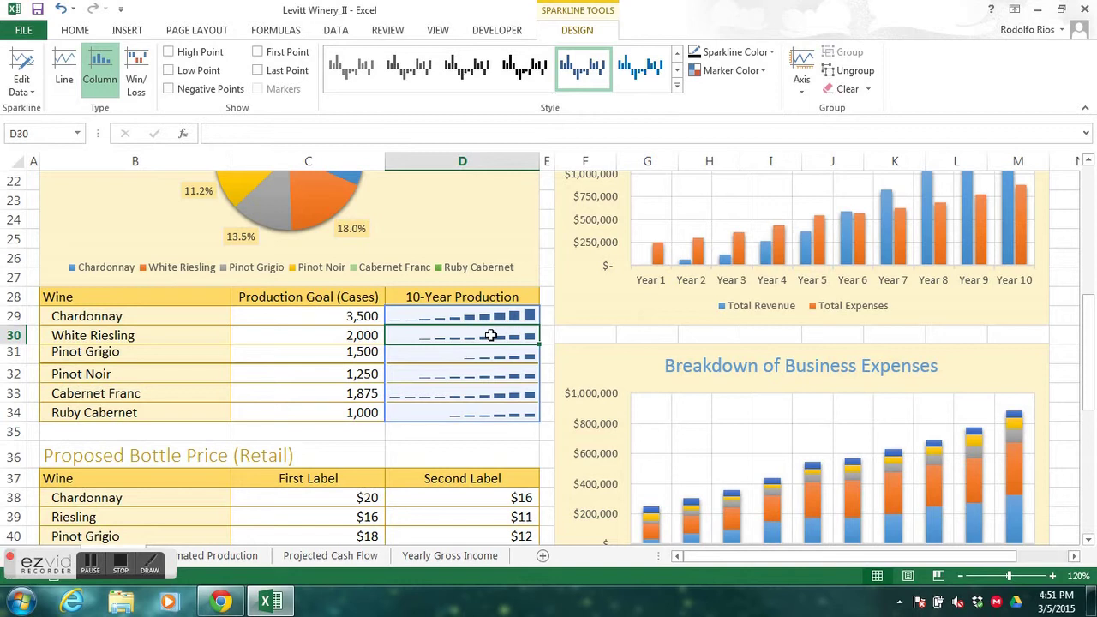
click(502, 354)
click(498, 333)
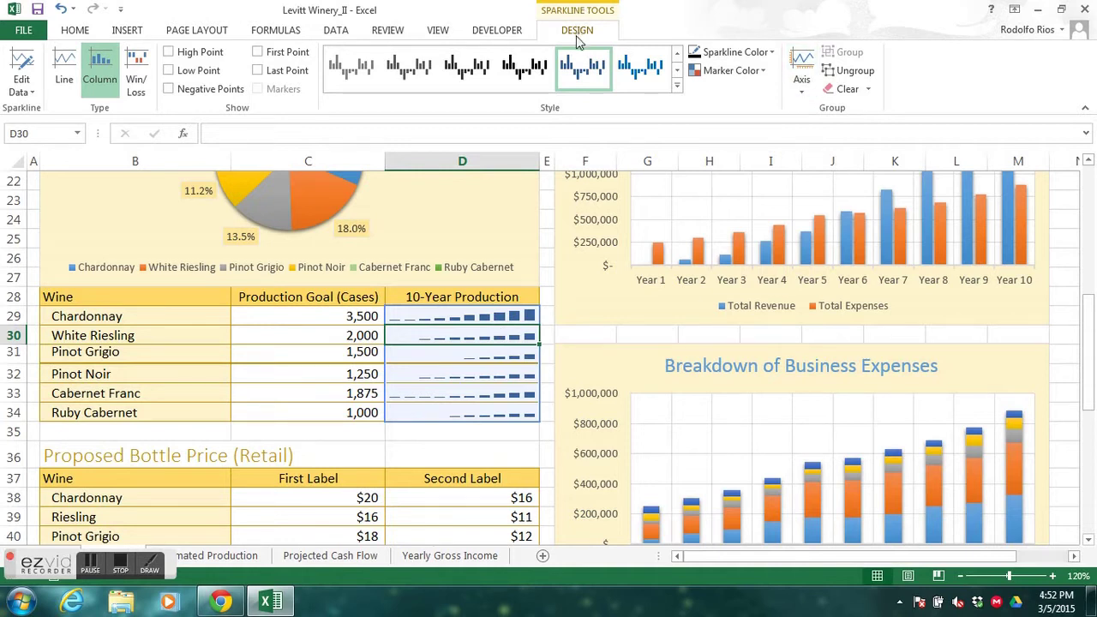
click(863, 78)
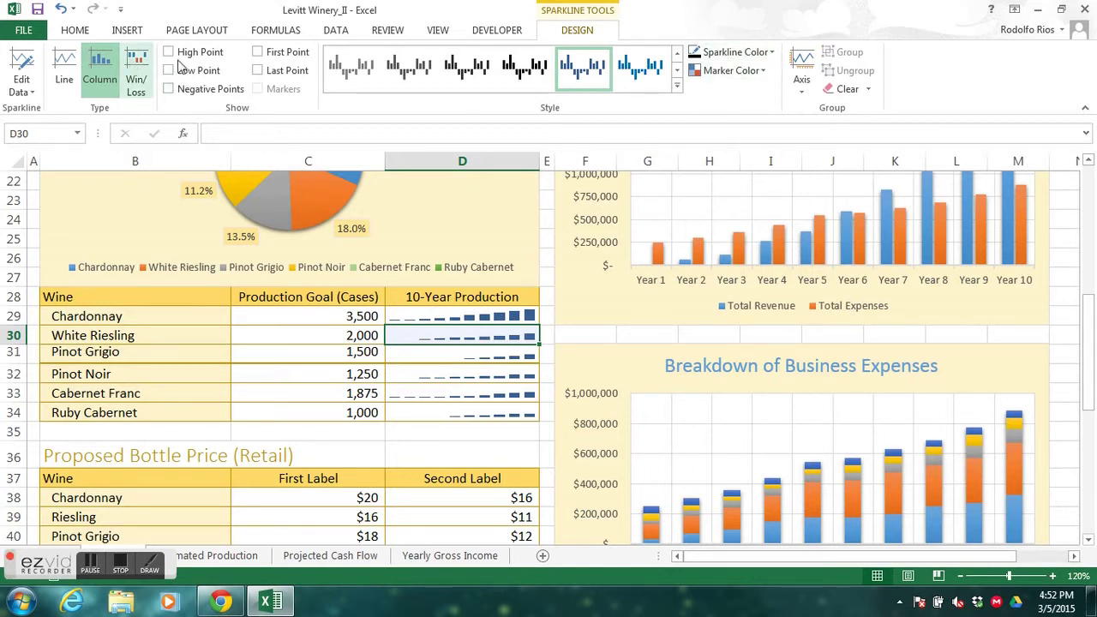
- Colour the D30 sparkline Orange, Accent 2, Darker 25%, then select Pinot Grigio's sparkline in D31
click(771, 53)
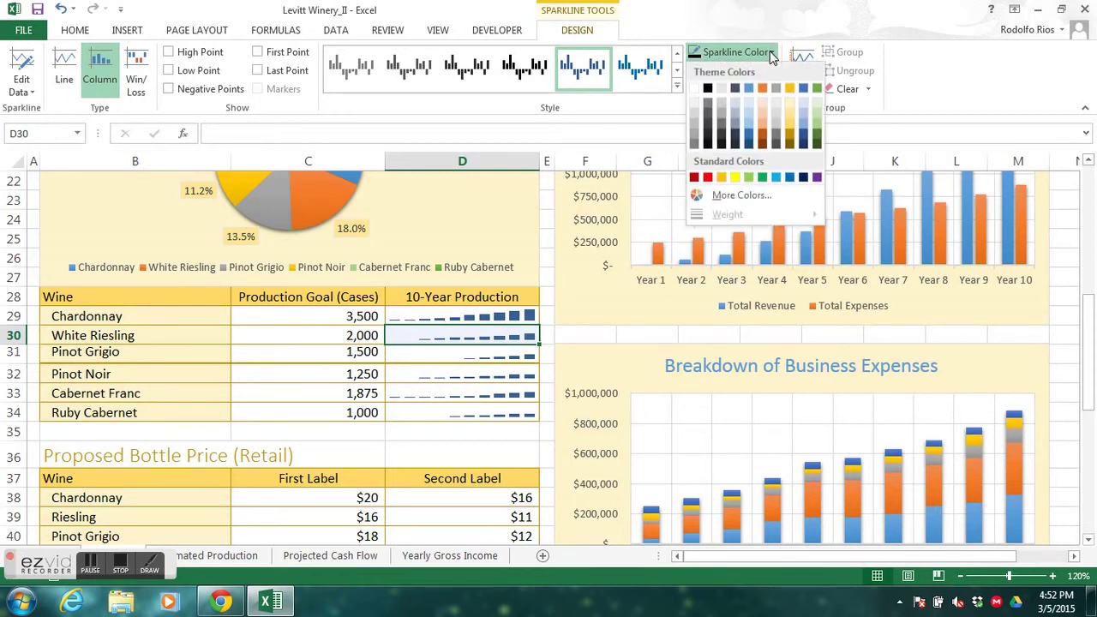
click(763, 140)
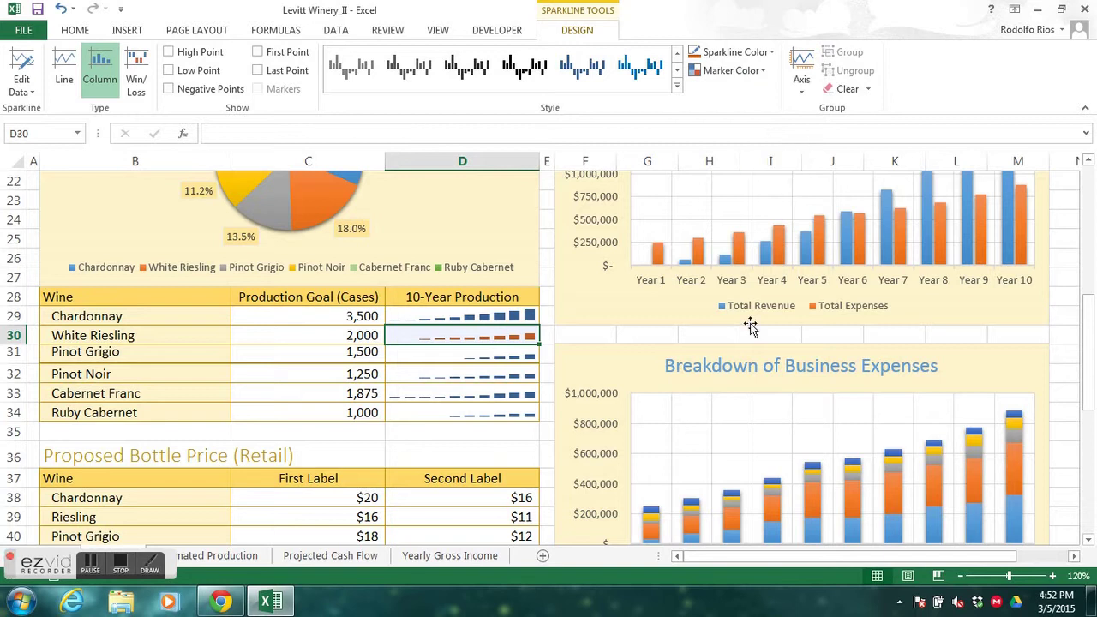
click(485, 357)
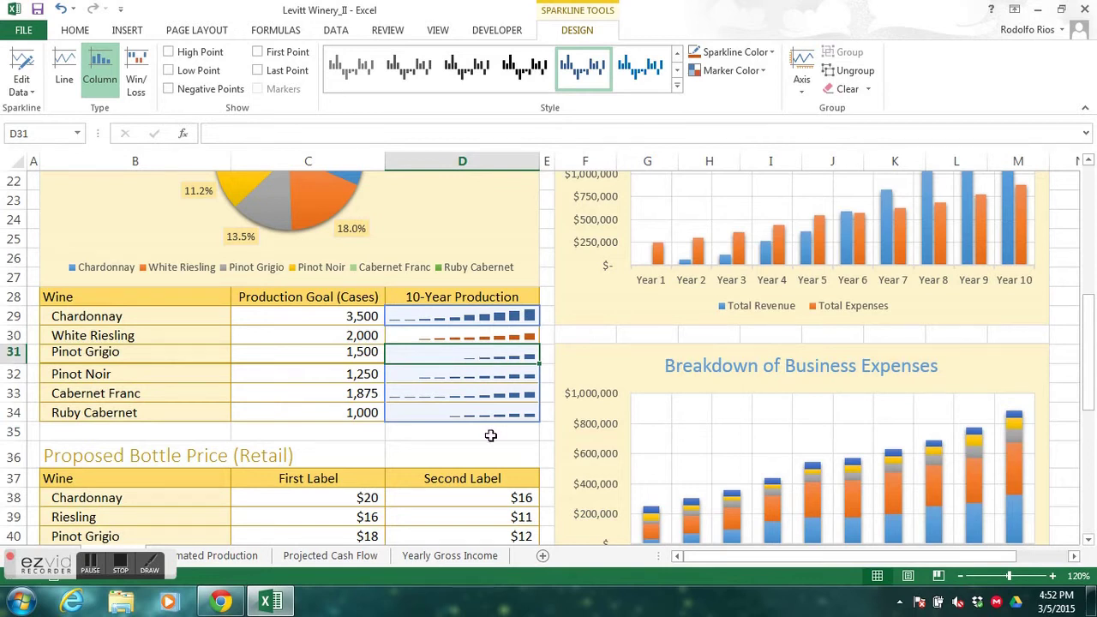
click(459, 434)
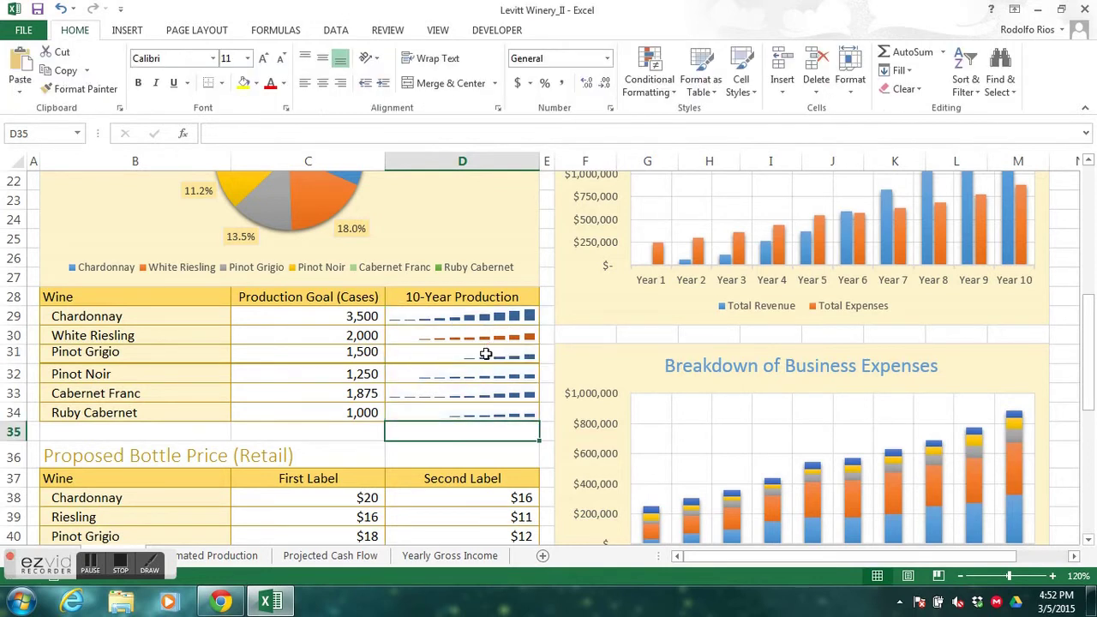
click(485, 354)
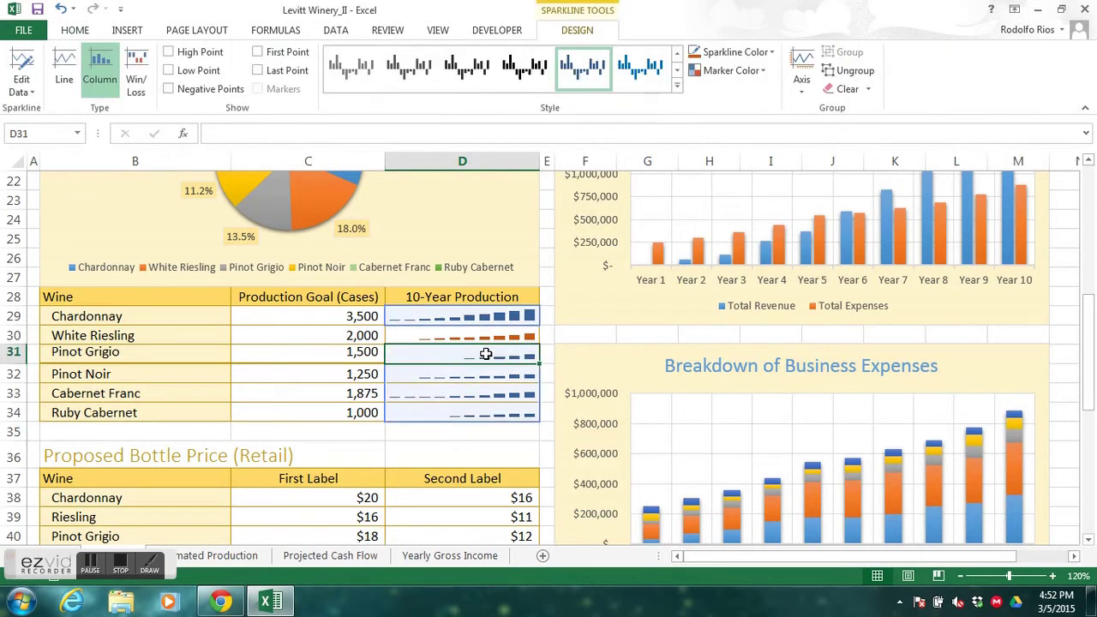
- Select the Chardonnay, Pinot Grigio, Pinot Noir, Cabernet Franc and Ruby Cabernet sparklines and ungroup them
click(504, 314)
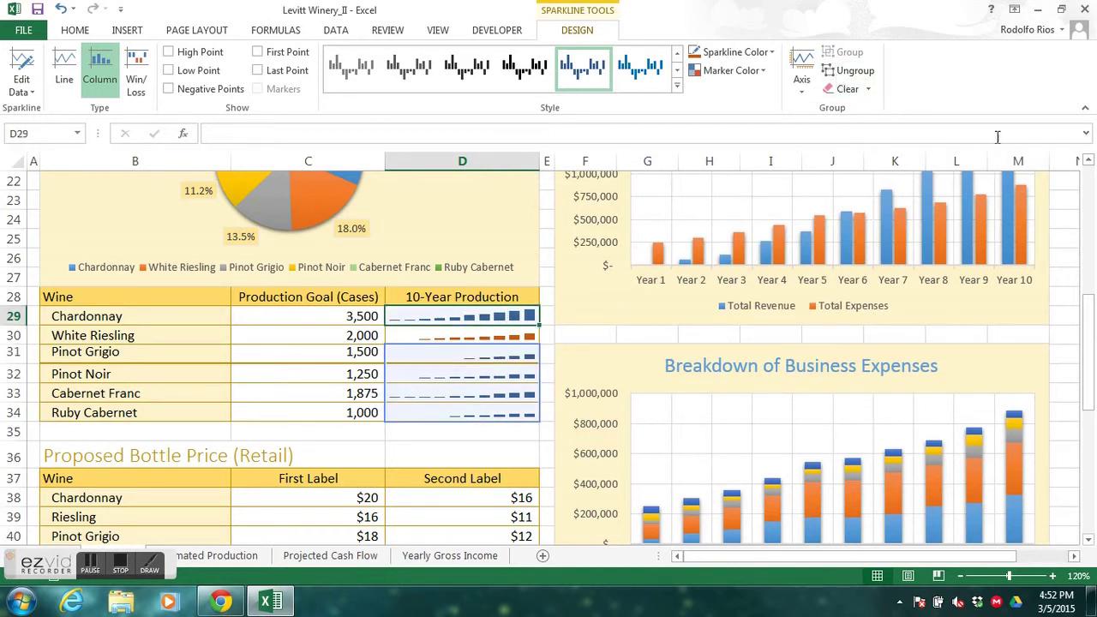
ctrl+click(480, 354)
ctrl+click(475, 377)
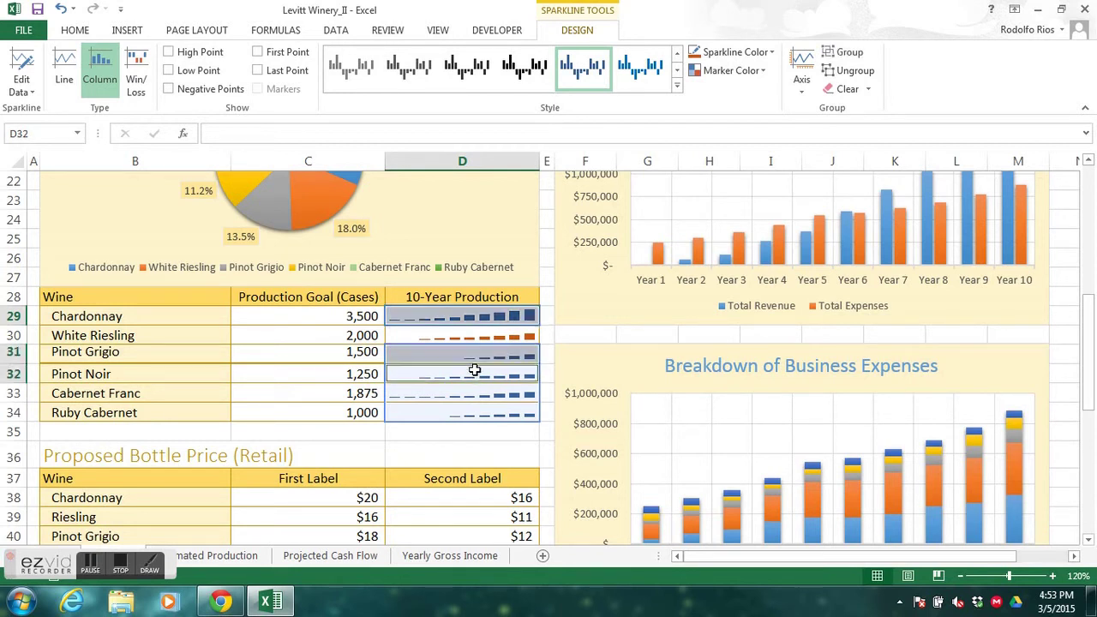
ctrl+click(469, 397)
ctrl+click(468, 413)
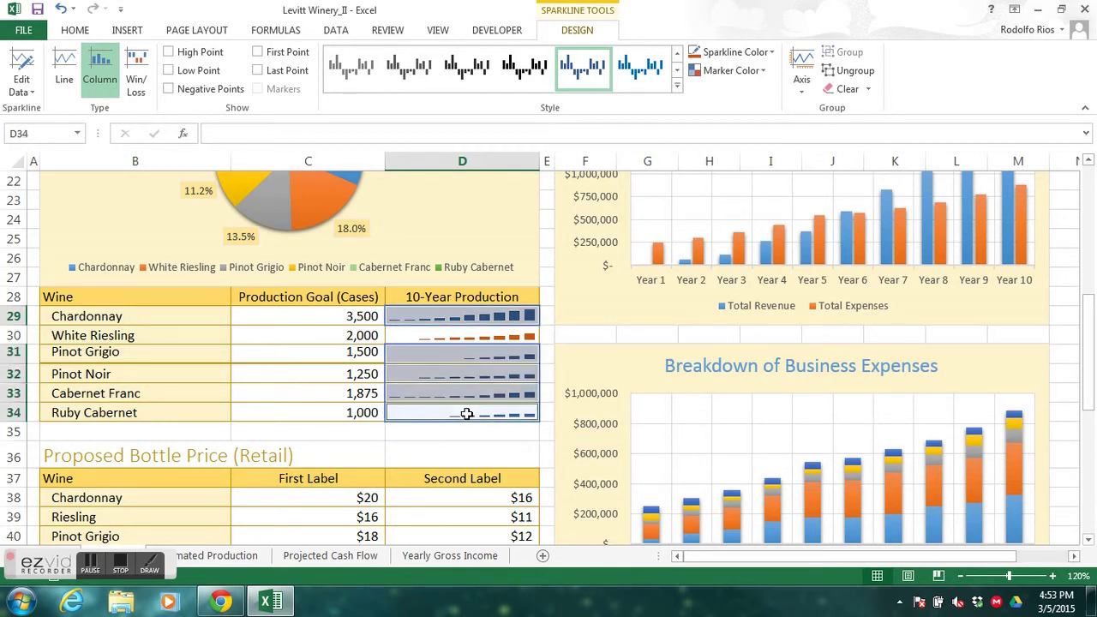
click(857, 70)
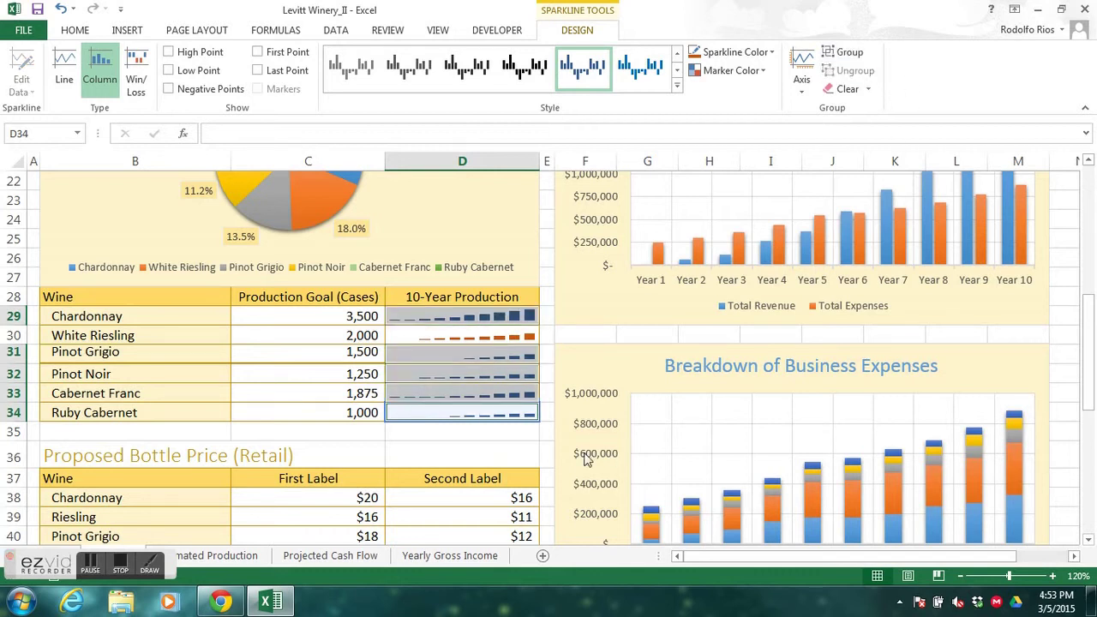
click(501, 435)
- Reselect the five non-Riesling sparklines, finishing with only Pinot Grigio's in D31 selected
click(481, 354)
click(477, 374)
key(Down)
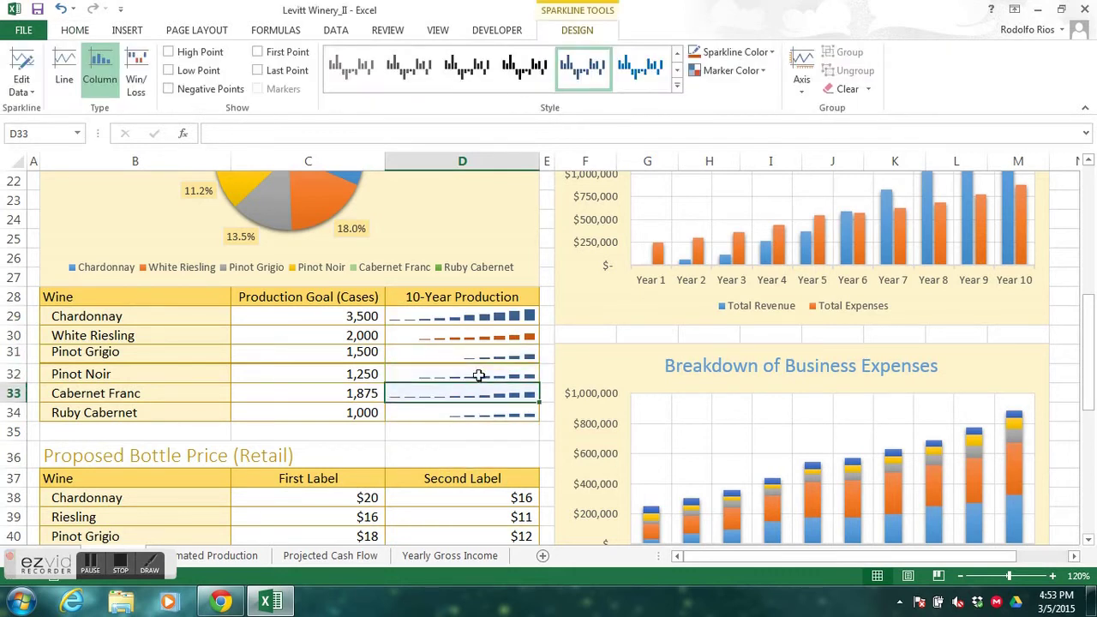
click(482, 357)
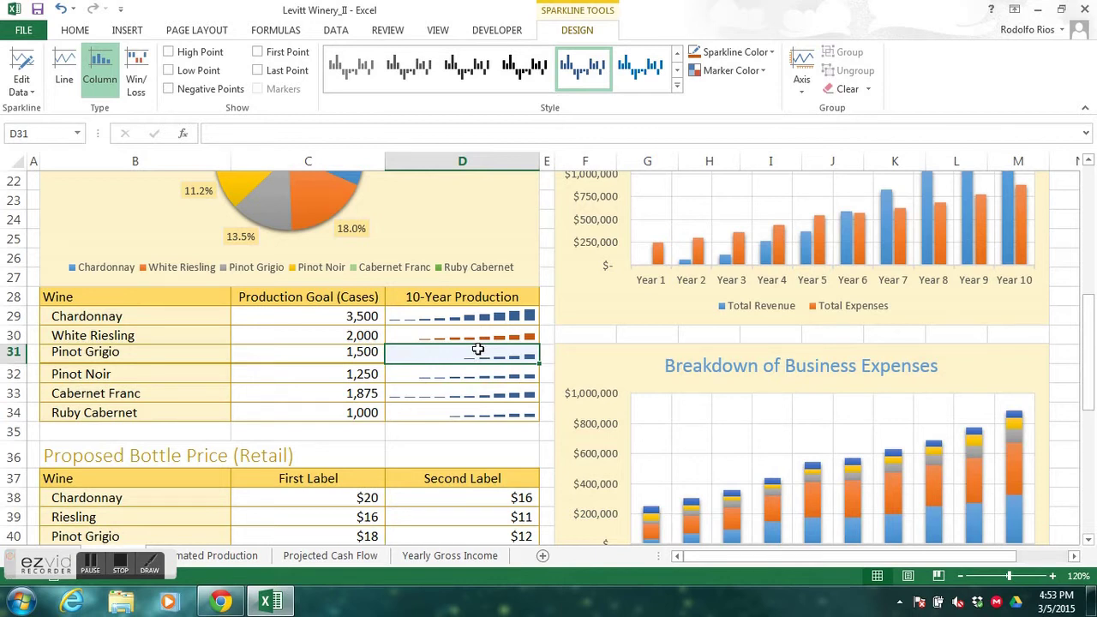
click(511, 316)
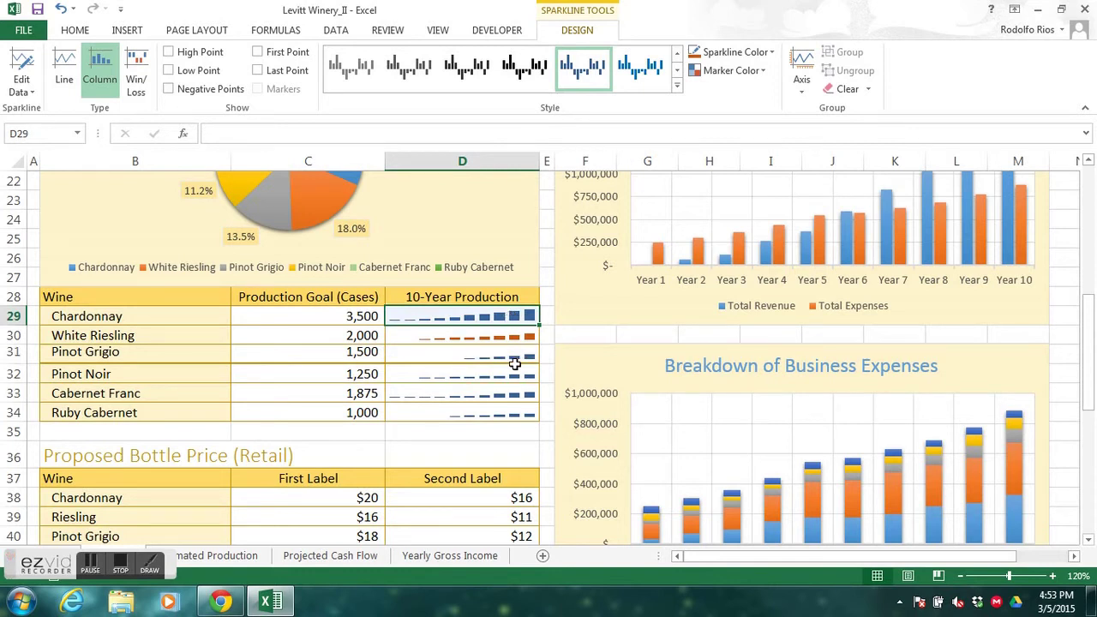
ctrl+click(505, 356)
ctrl+click(501, 373)
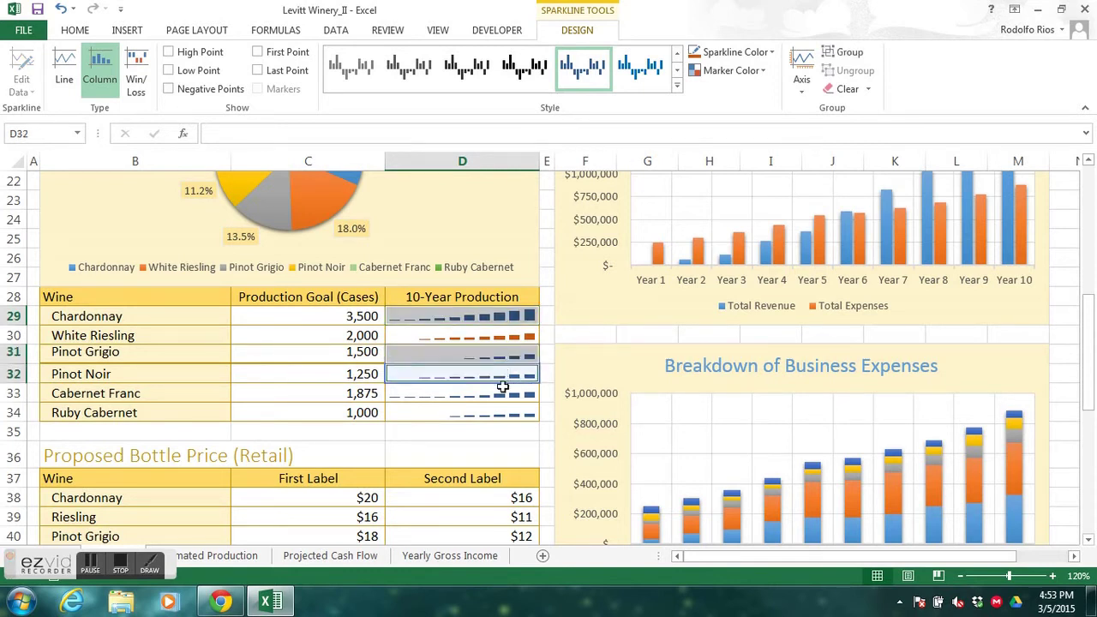
ctrl+click(501, 394)
ctrl+click(501, 413)
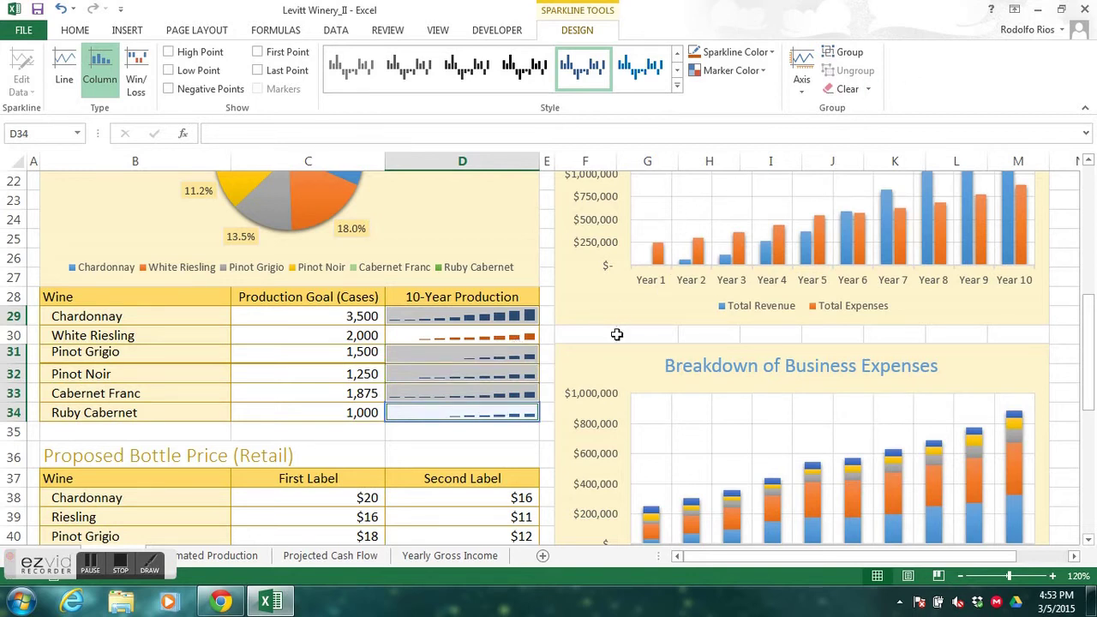
click(490, 359)
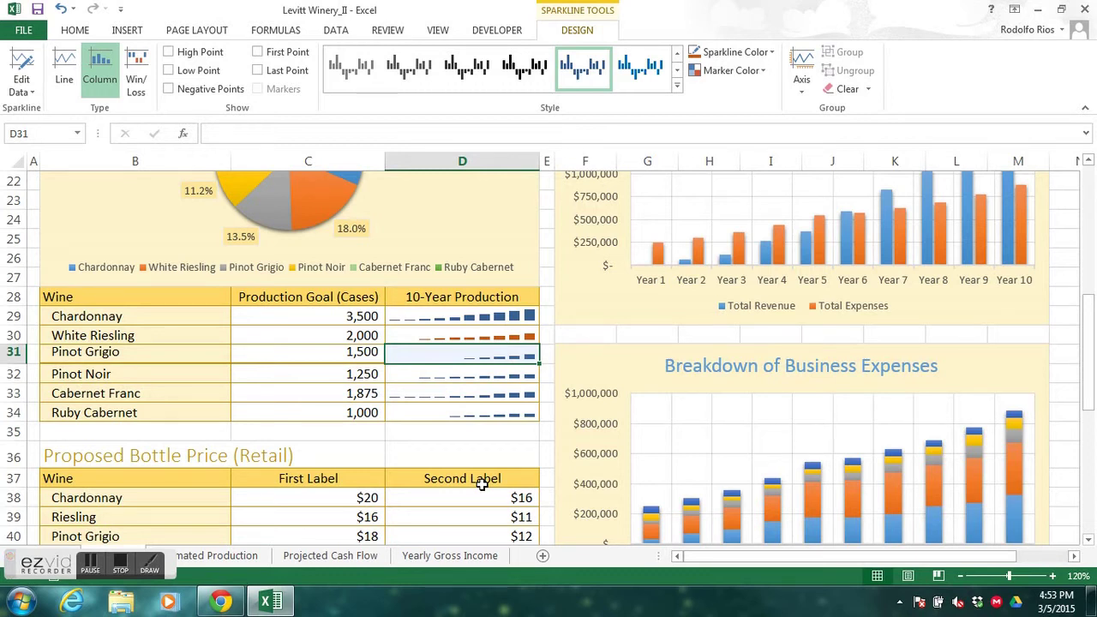
- Colour the D31:D34 sparklines gray, gold, light green and green to match the pie legend
click(770, 53)
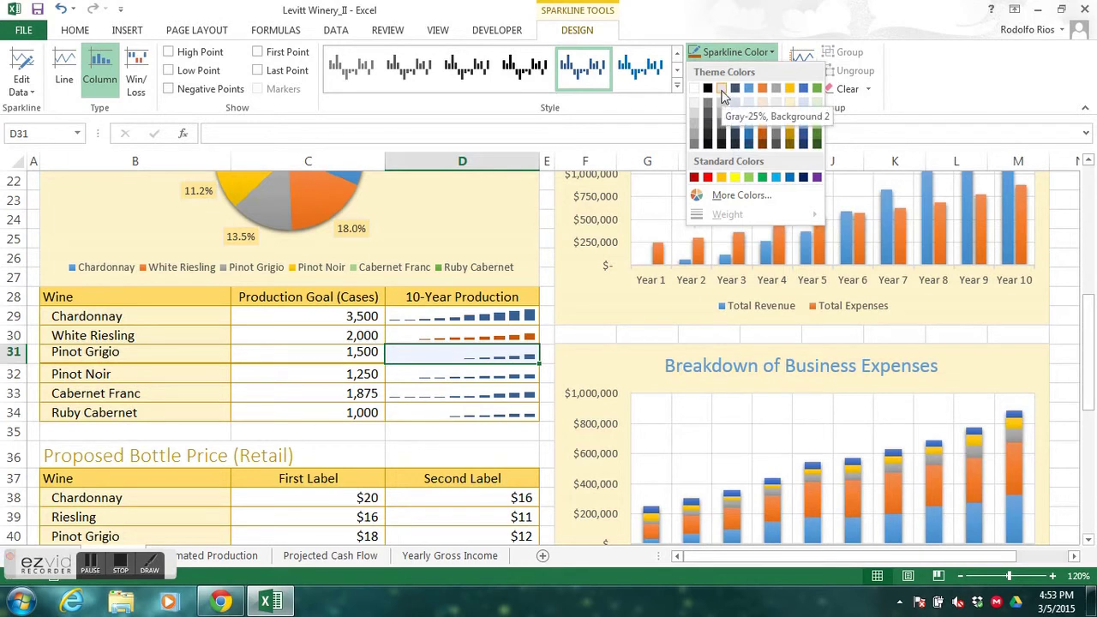
click(777, 89)
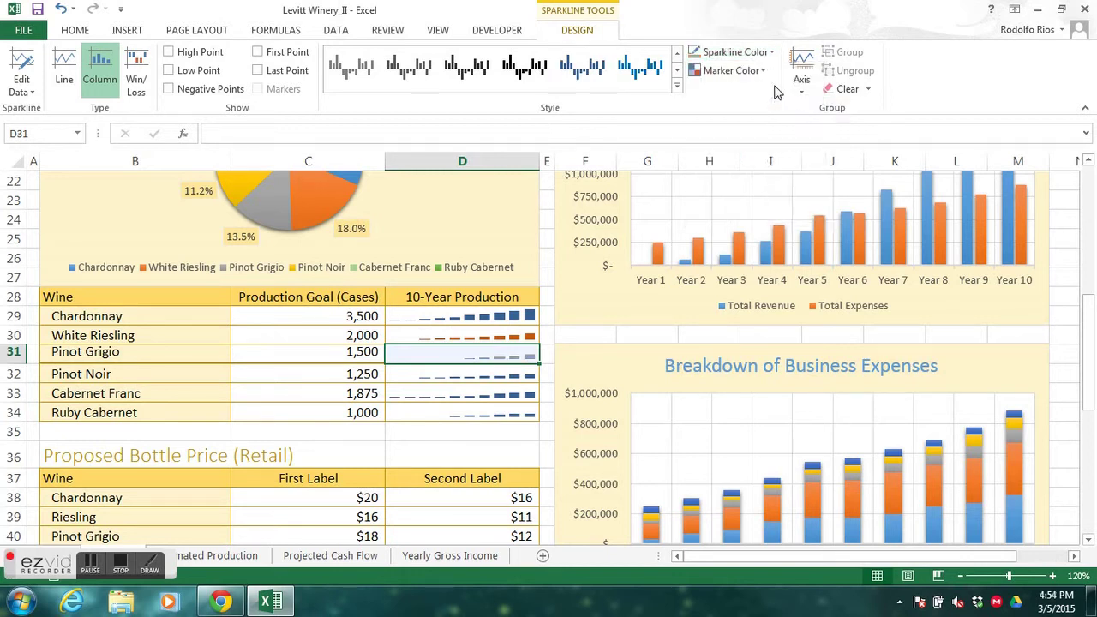
click(474, 377)
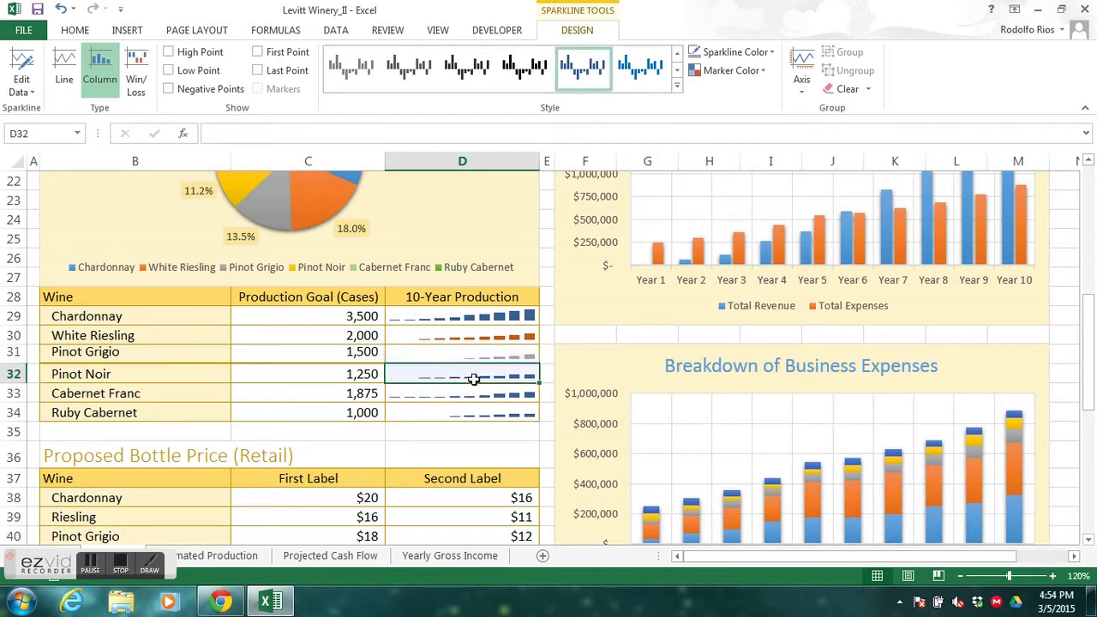
click(766, 57)
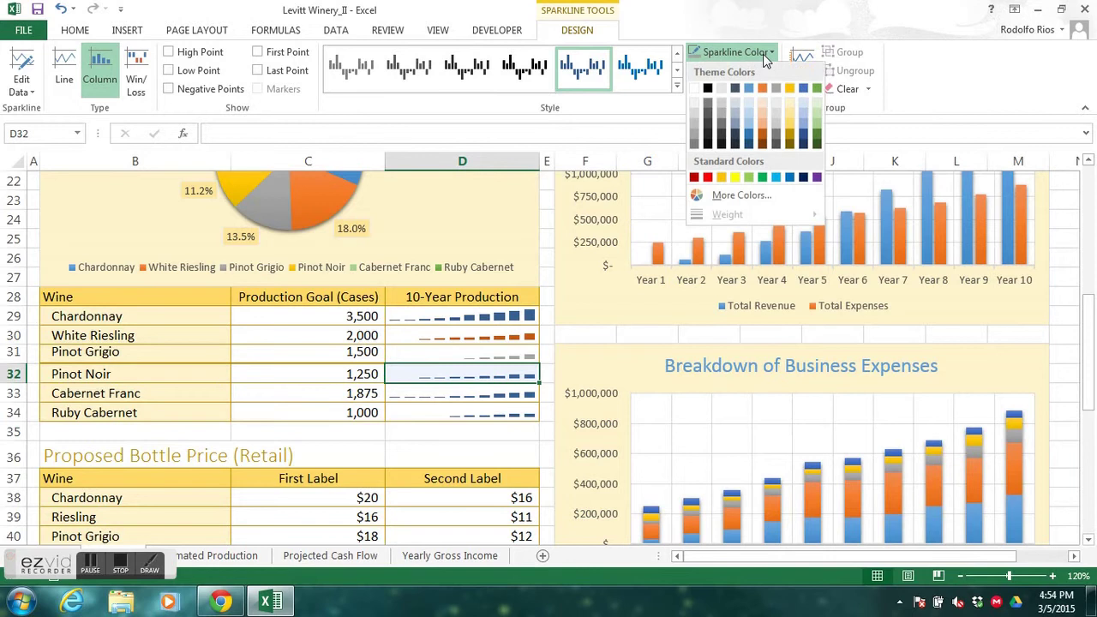
click(790, 89)
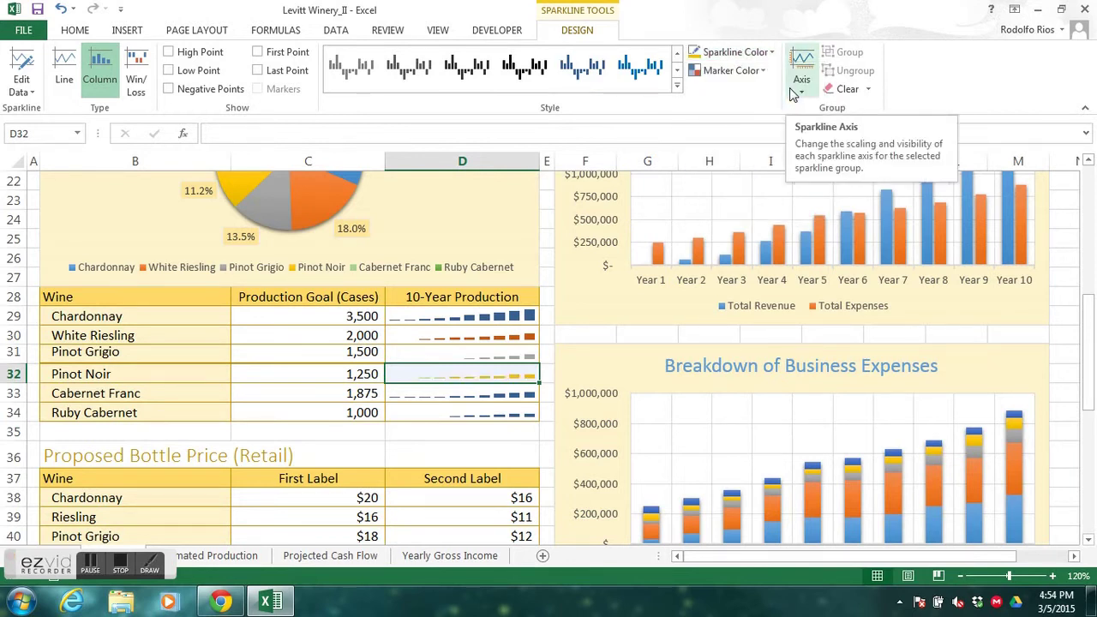
click(464, 390)
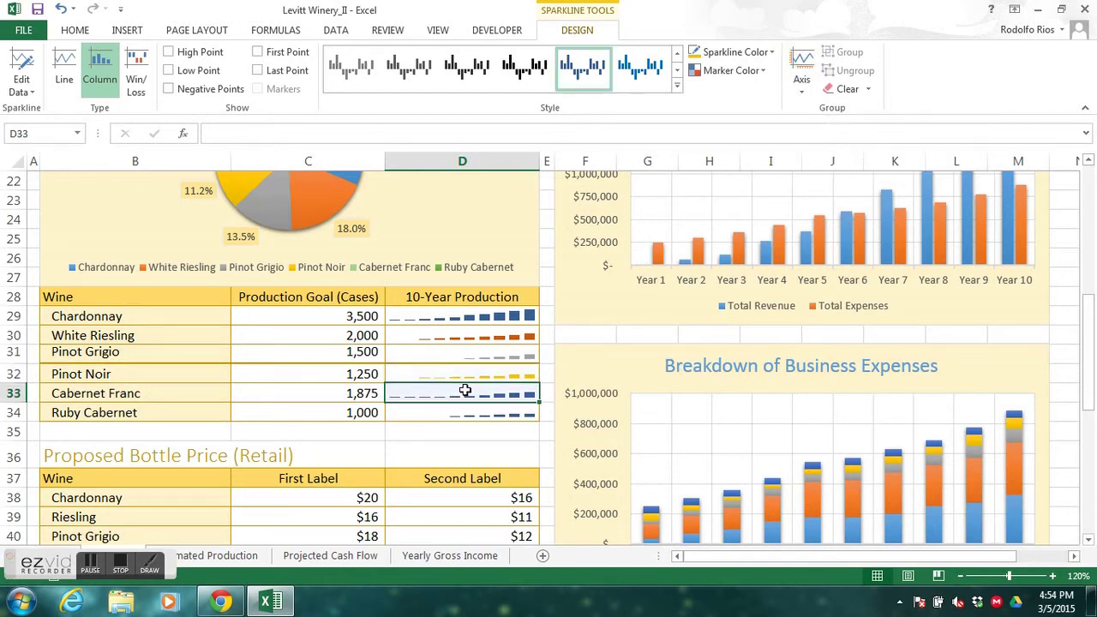
click(760, 55)
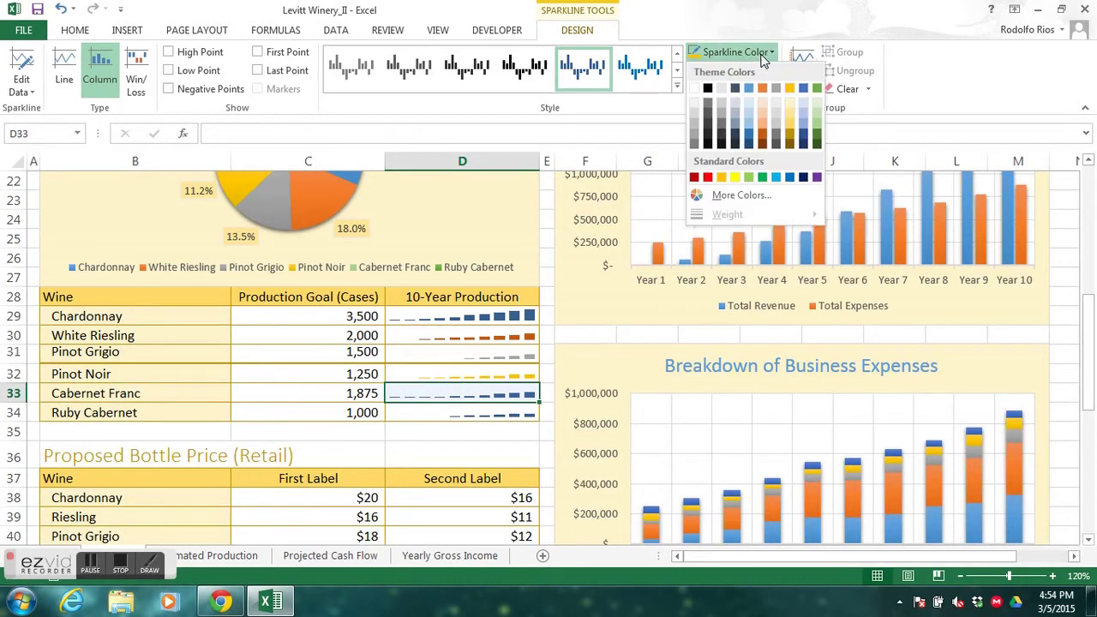
click(818, 114)
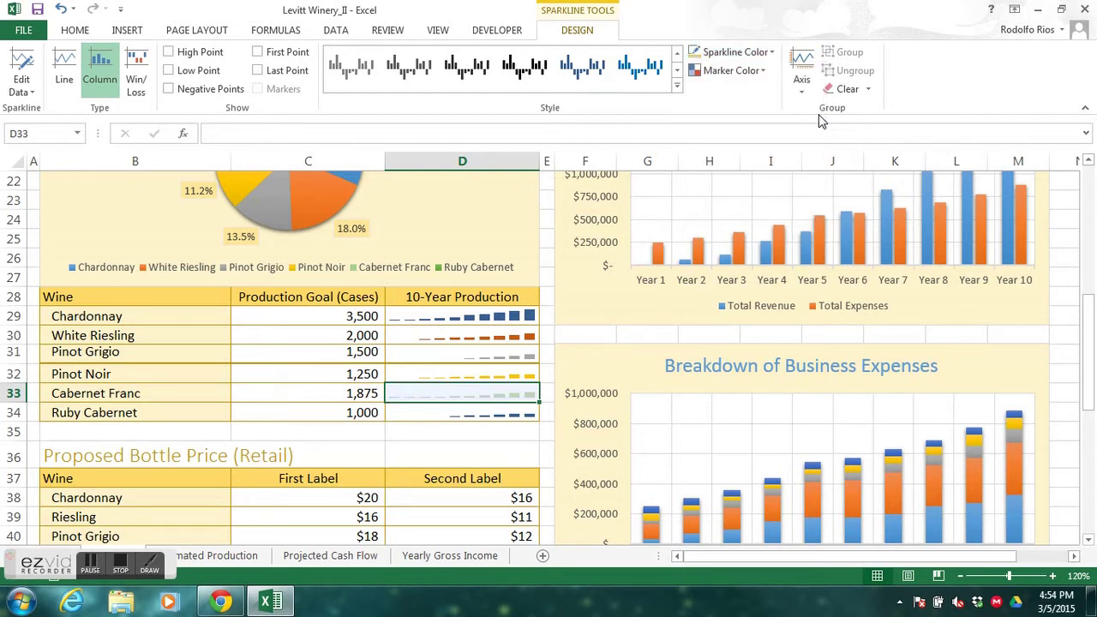
click(520, 415)
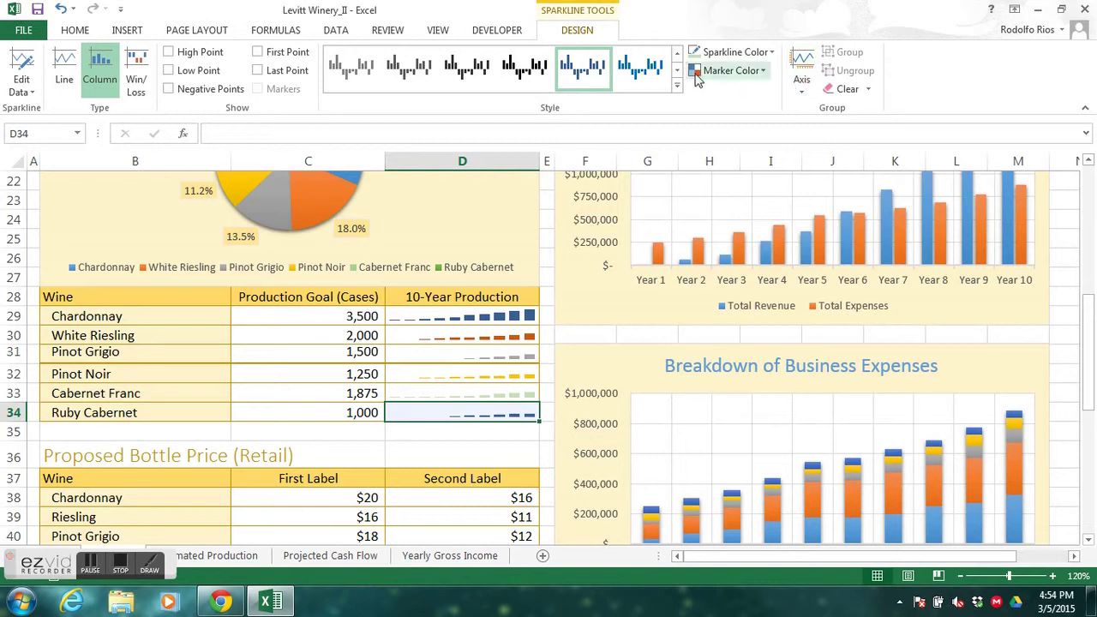
click(730, 52)
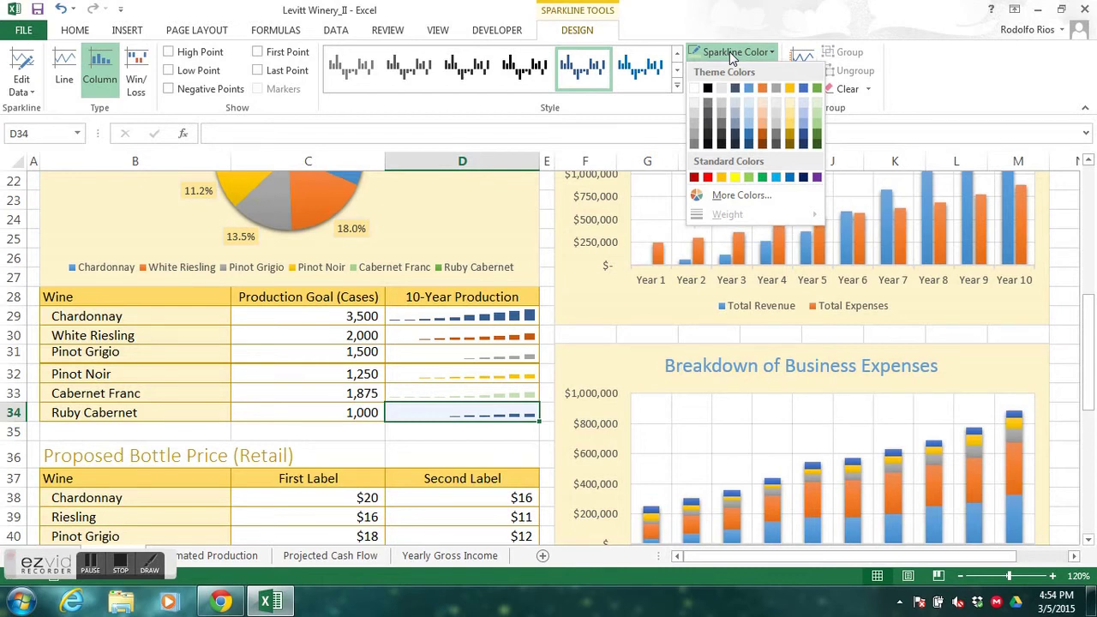
click(817, 89)
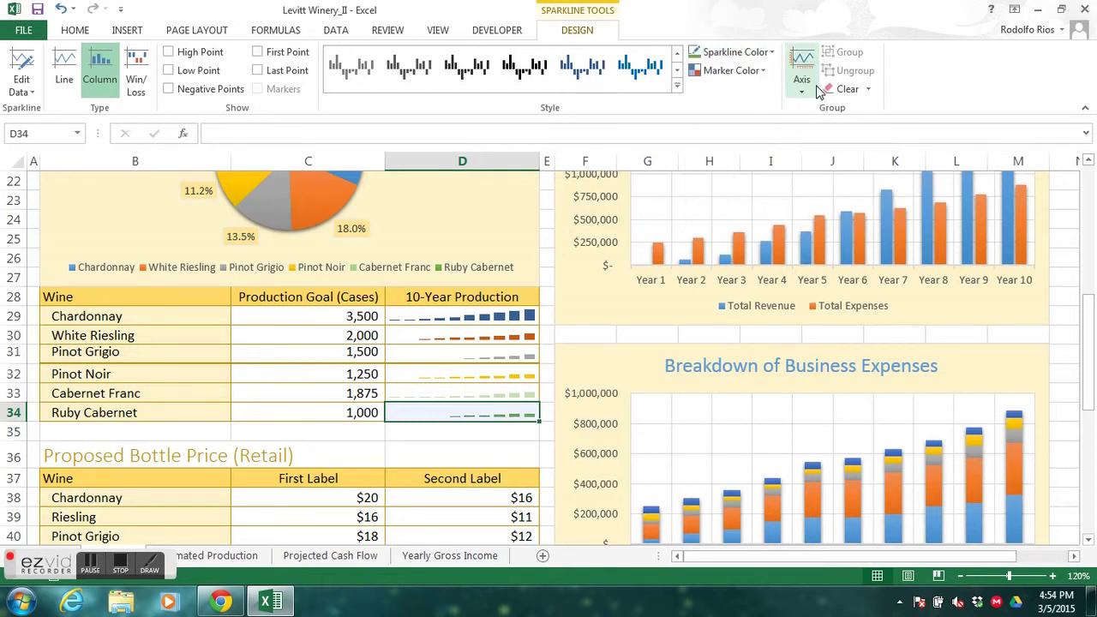
click(501, 443)
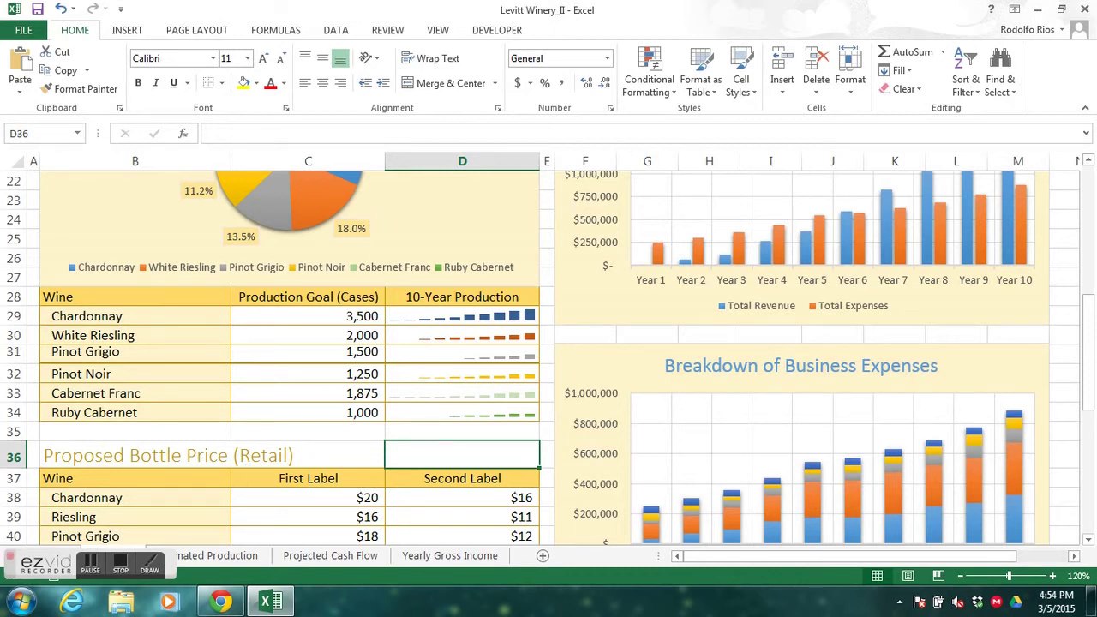
- Select the First and Second Label bottle prices in C38:D43
click(221, 602)
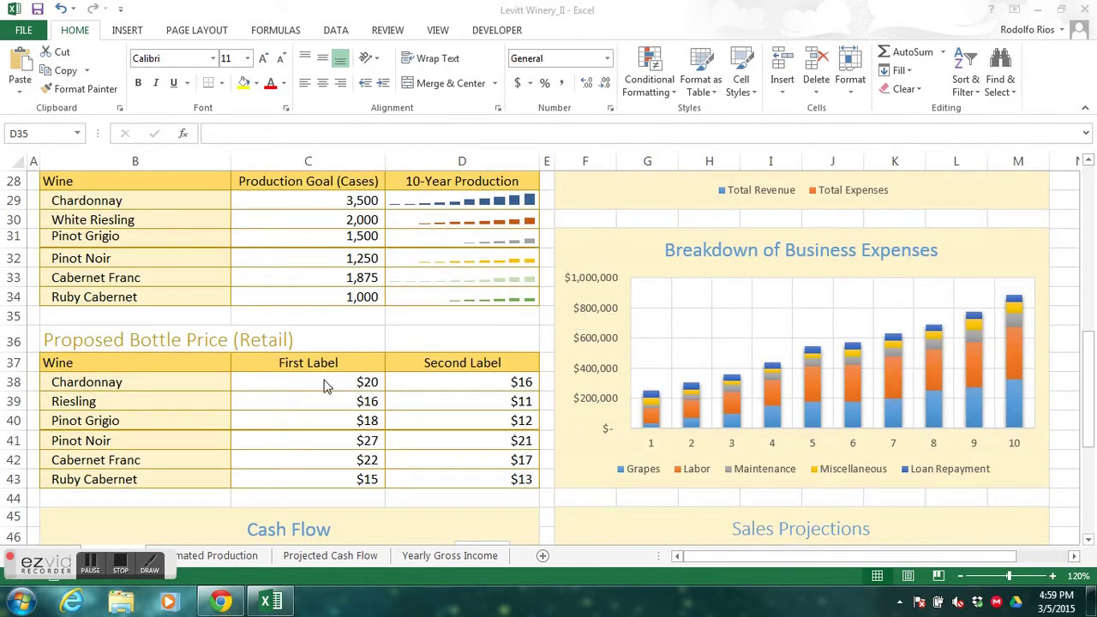
drag(313, 386, 452, 475)
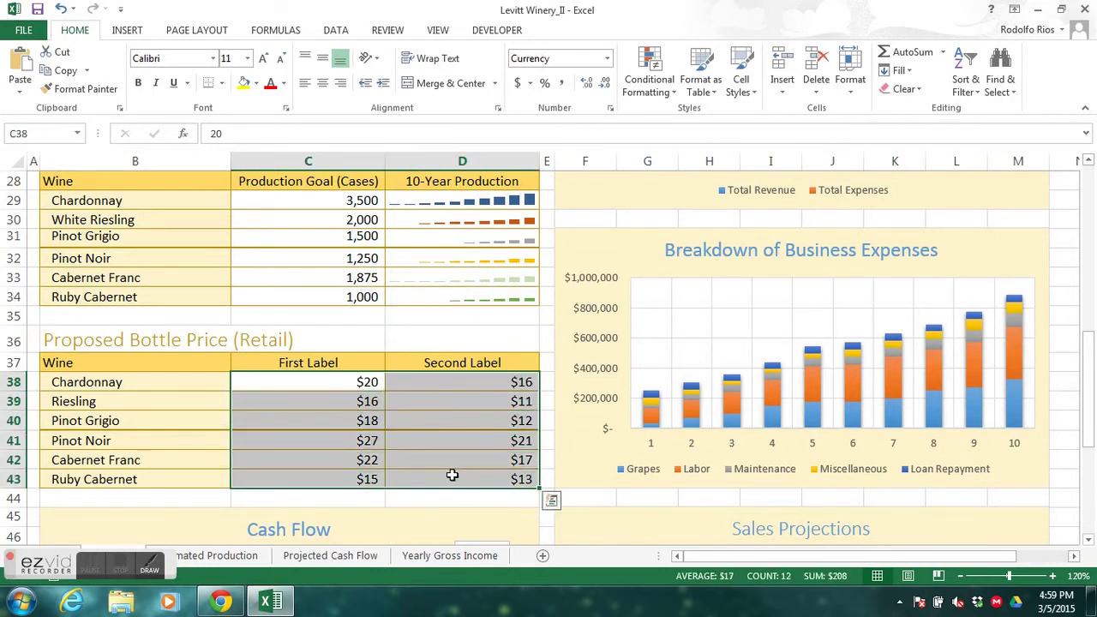
- Apply Blue Data Bar gradient fill conditional formatting to the prices in C38:D43
click(660, 97)
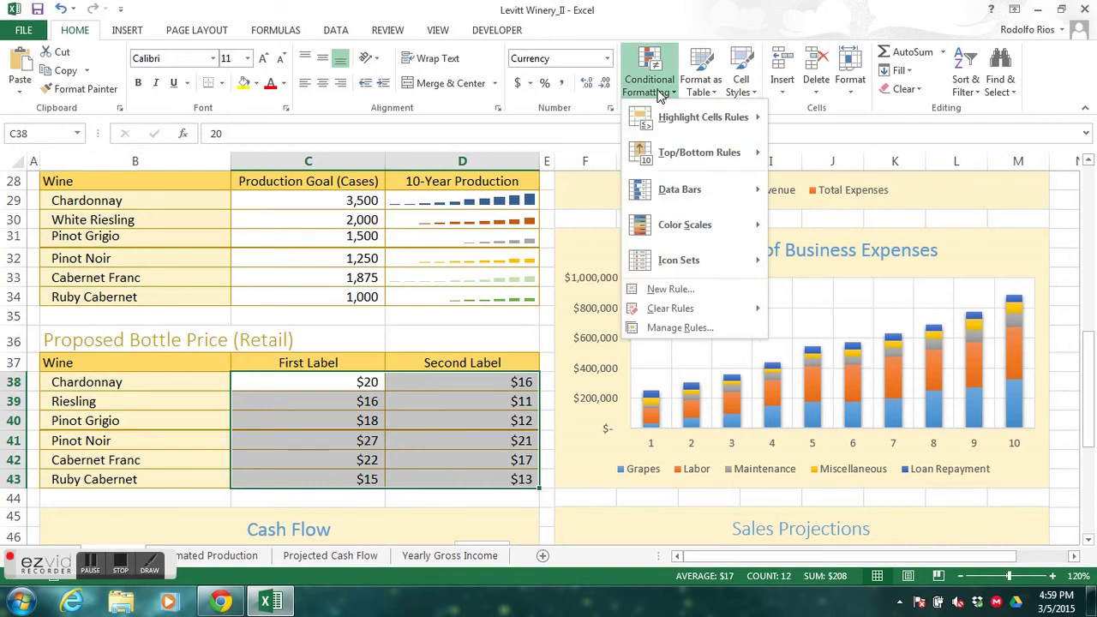
mouse_move(733, 195)
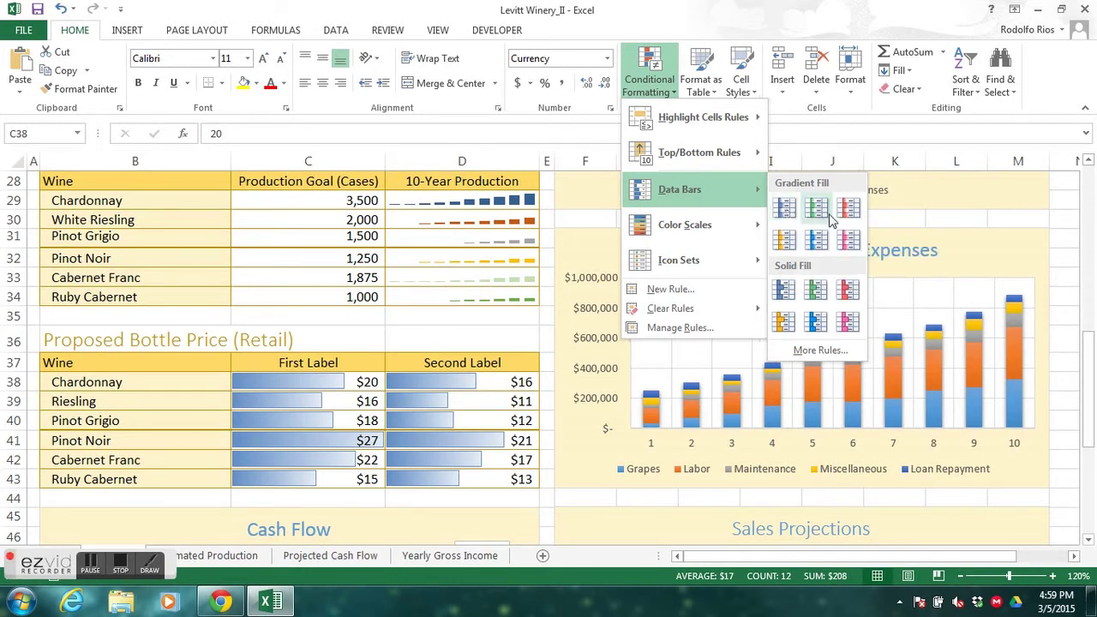
click(785, 208)
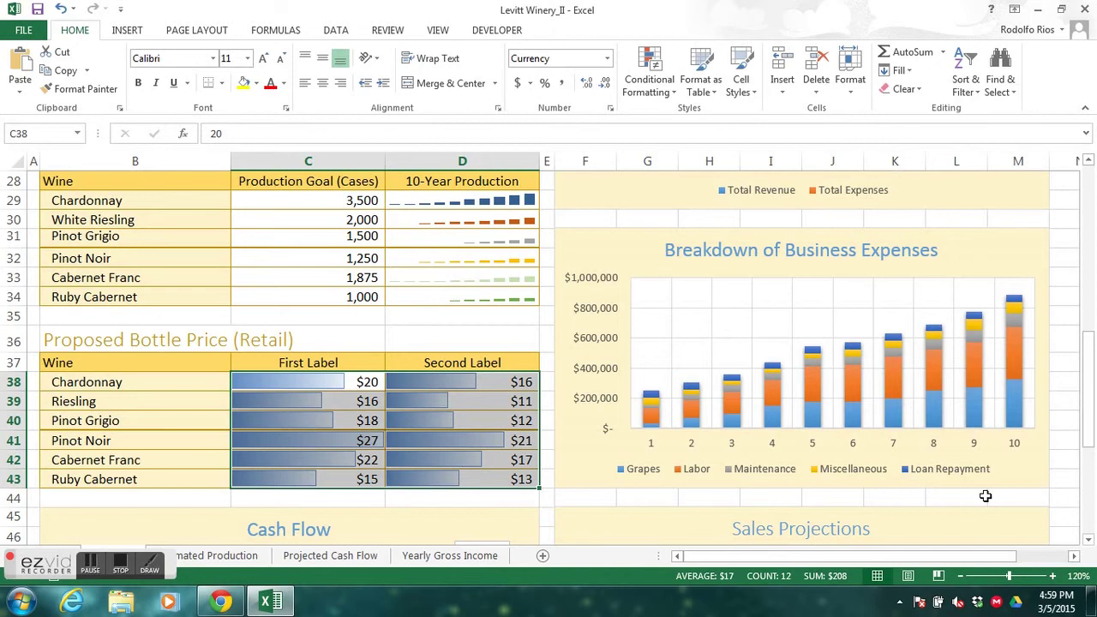
drag(1093, 443, 1093, 447)
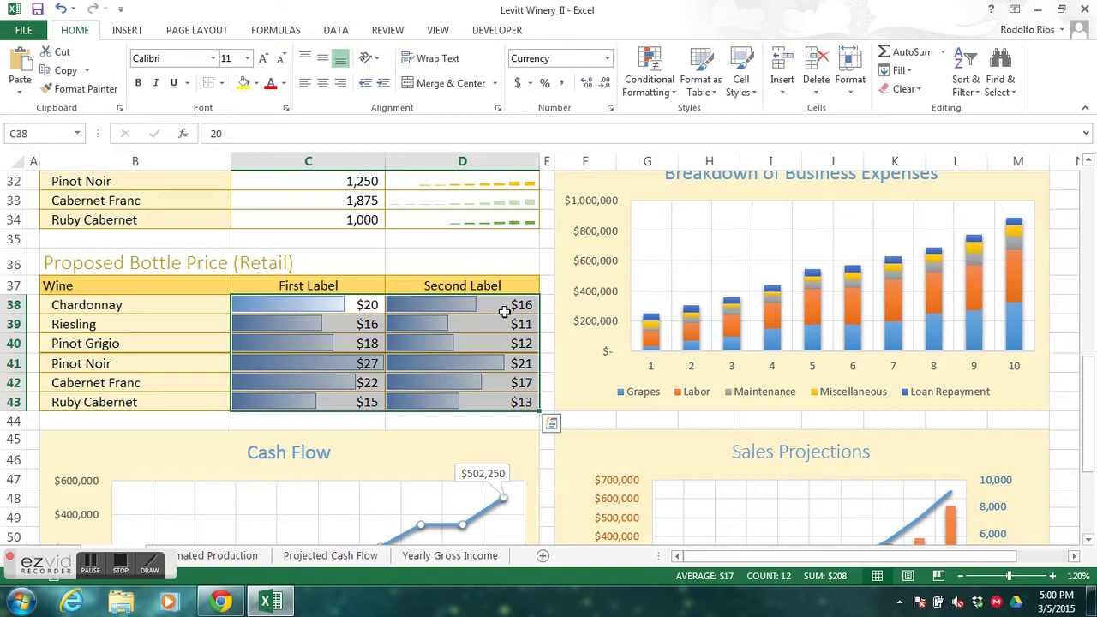
- Check the data bars in C43 and C41, then reselect C38:D43 for conditional formatting
click(410, 346)
click(347, 407)
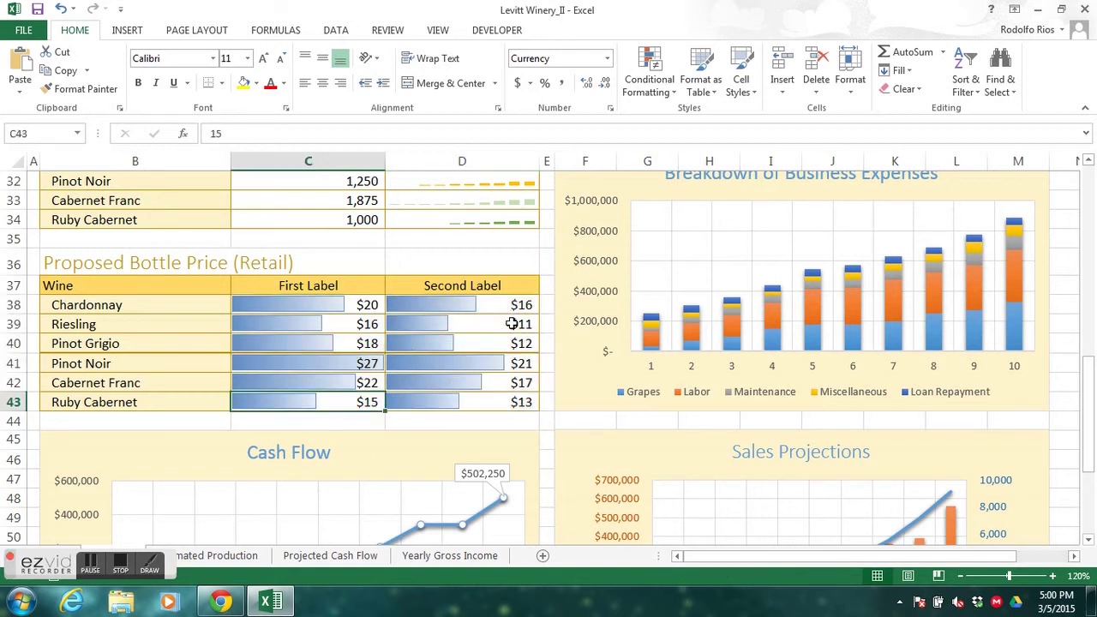
click(368, 367)
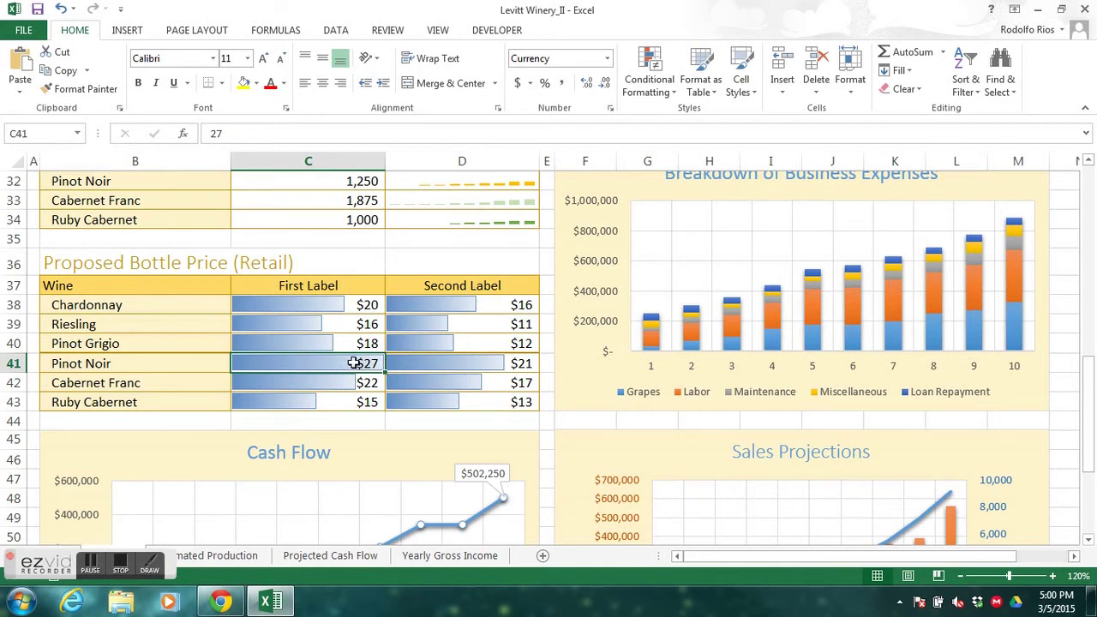
click(277, 304)
drag(340, 314, 449, 402)
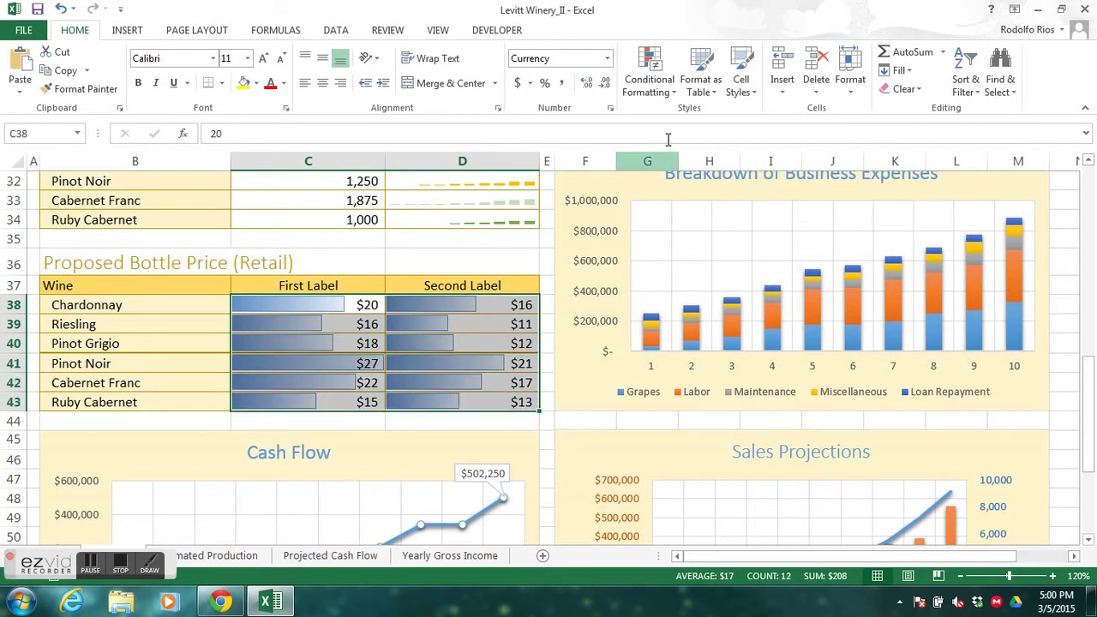
click(654, 86)
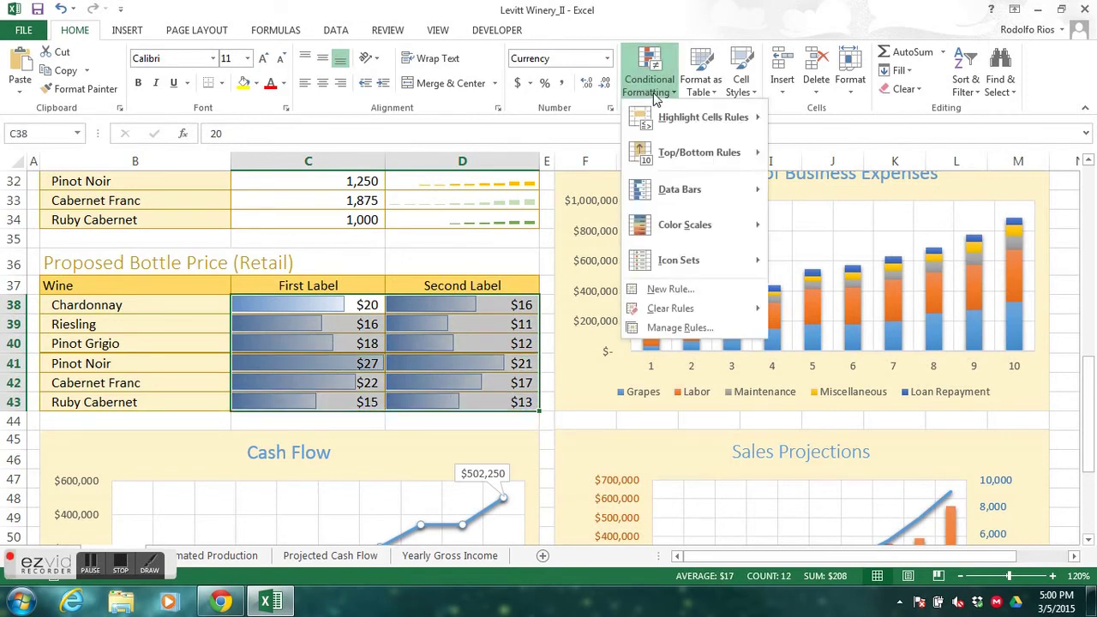
- Edit the Data Bar rule so its maximum is a fixed Number value of 35
click(693, 327)
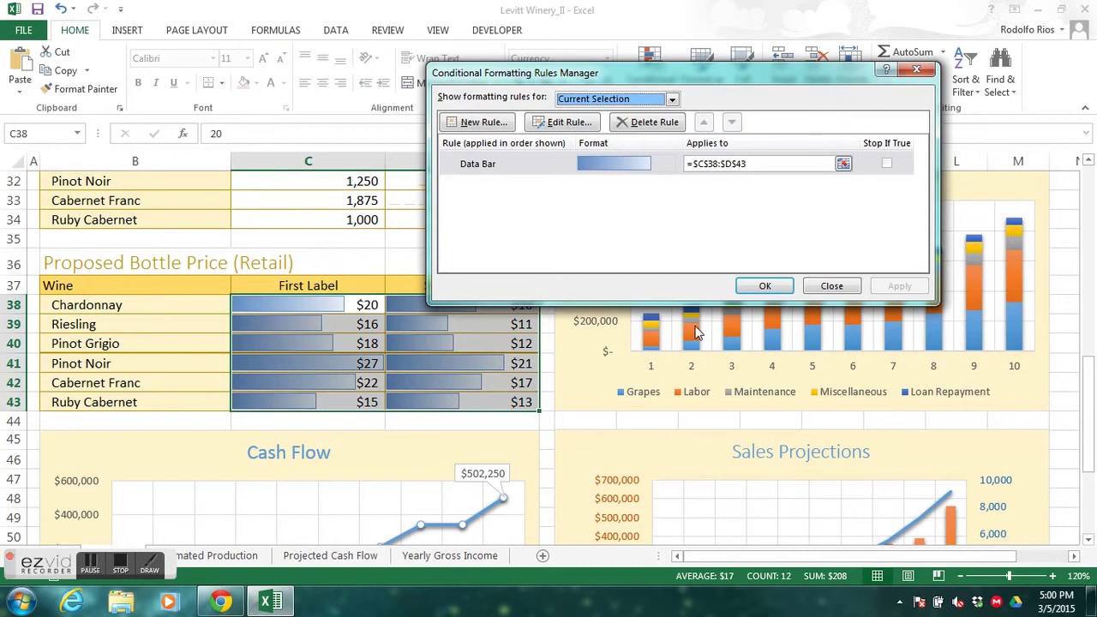
click(562, 123)
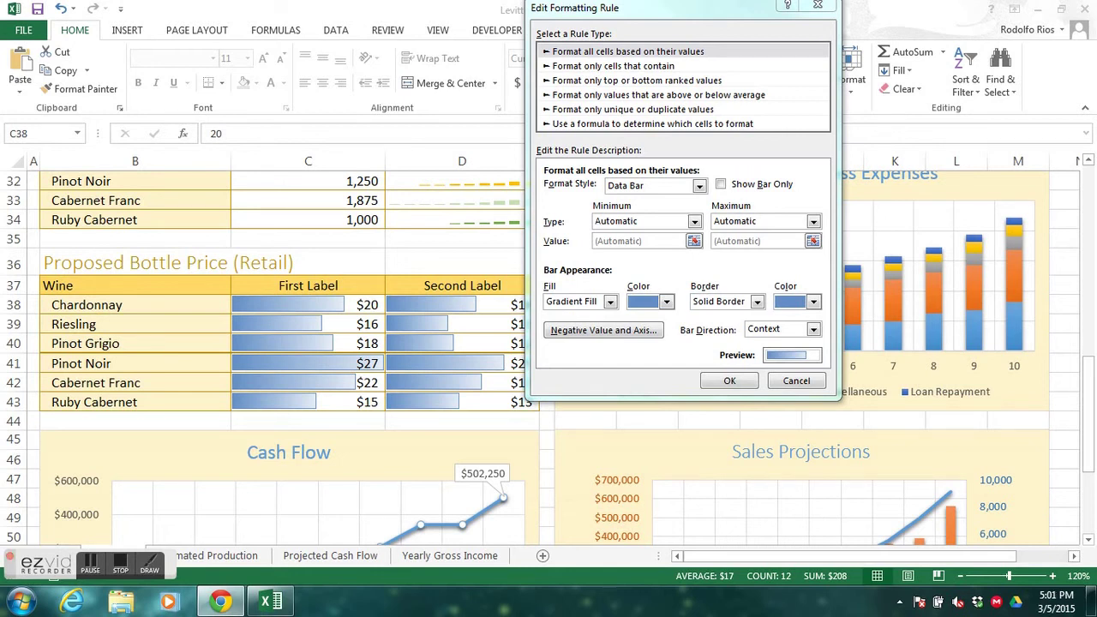
click(814, 223)
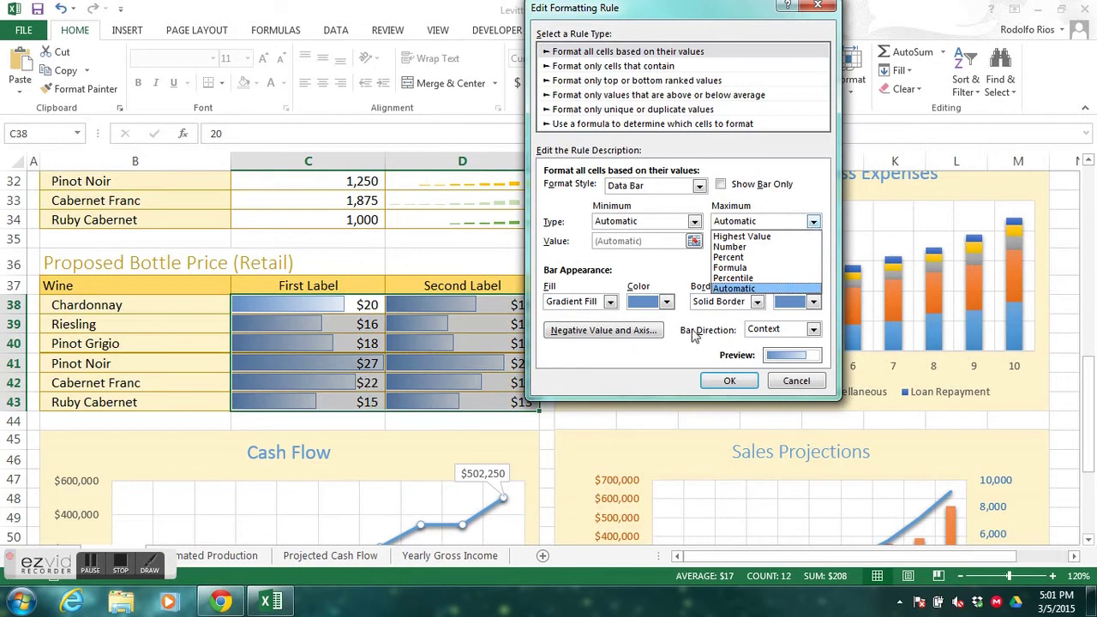
click(730, 247)
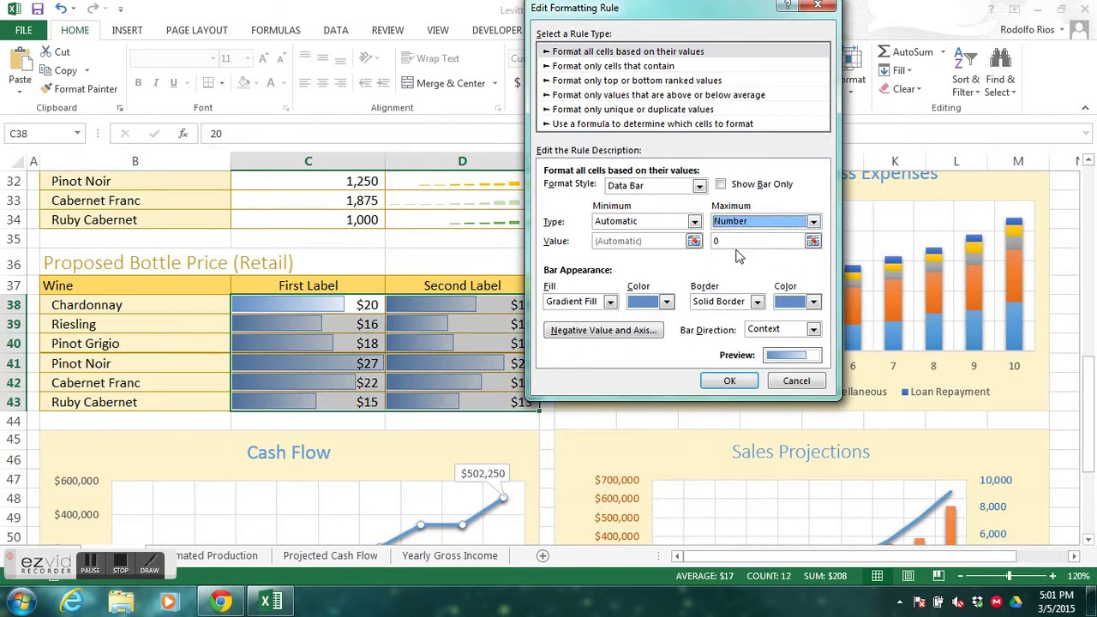
click(741, 242)
text(354)
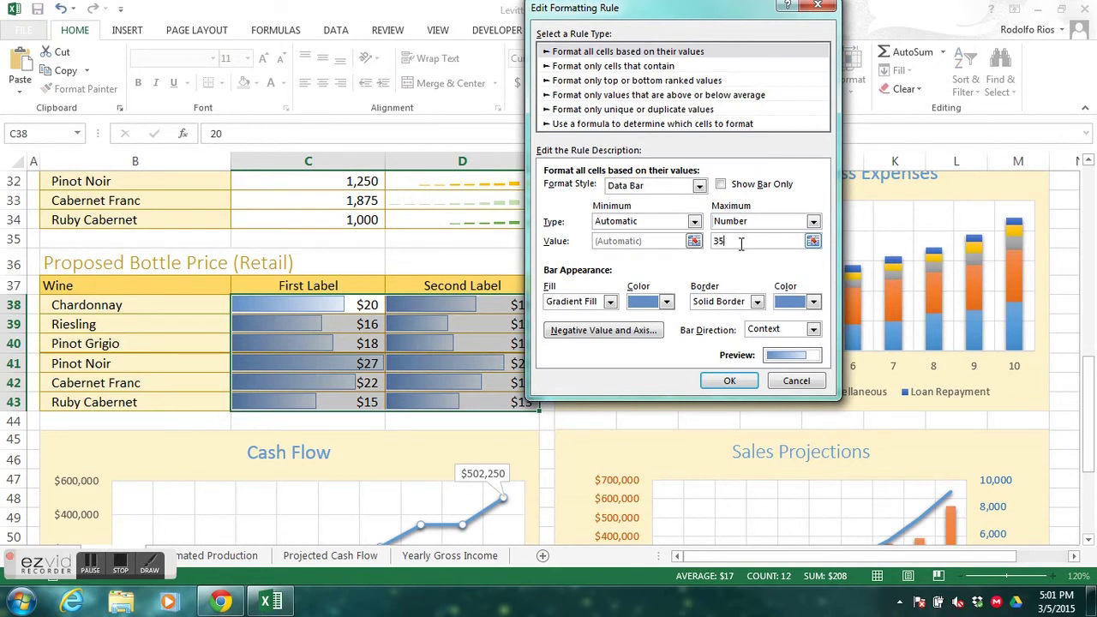
click(741, 385)
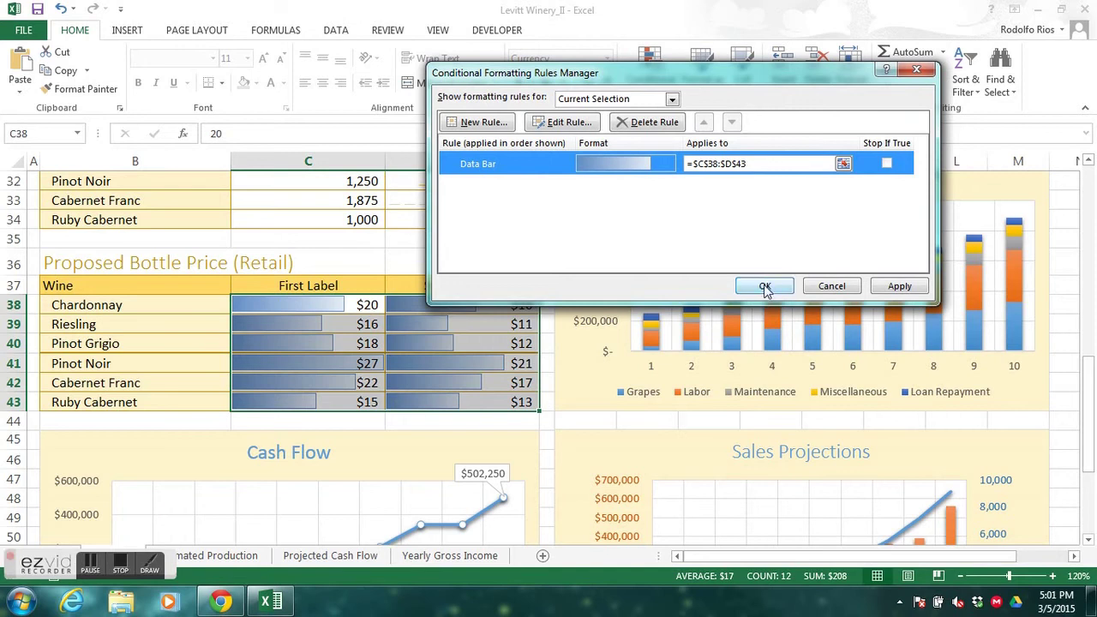
click(765, 288)
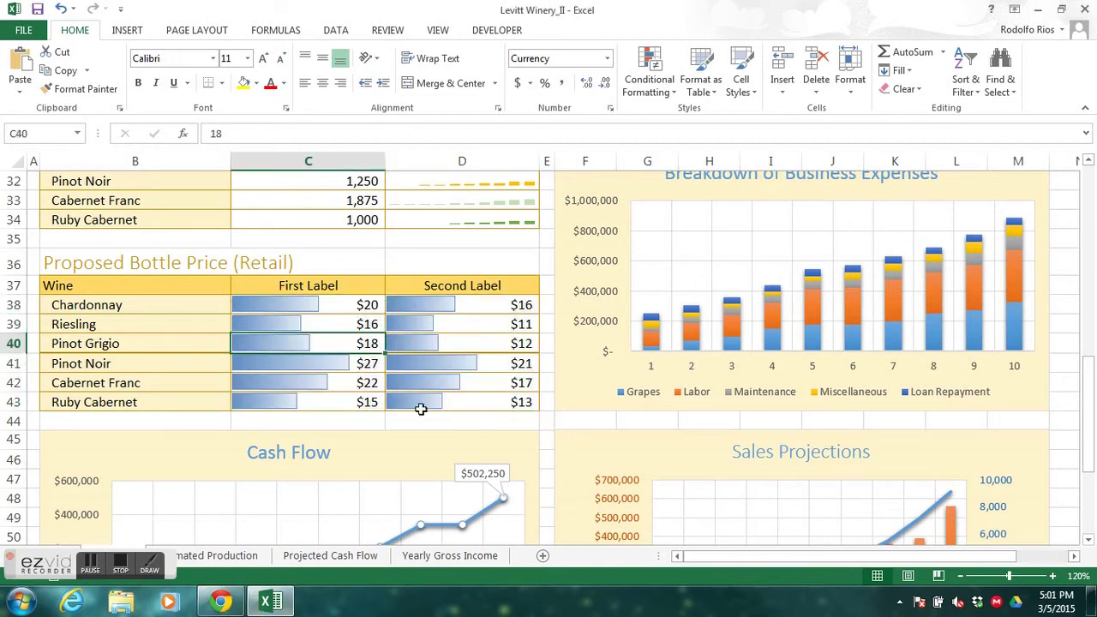
click(490, 257)
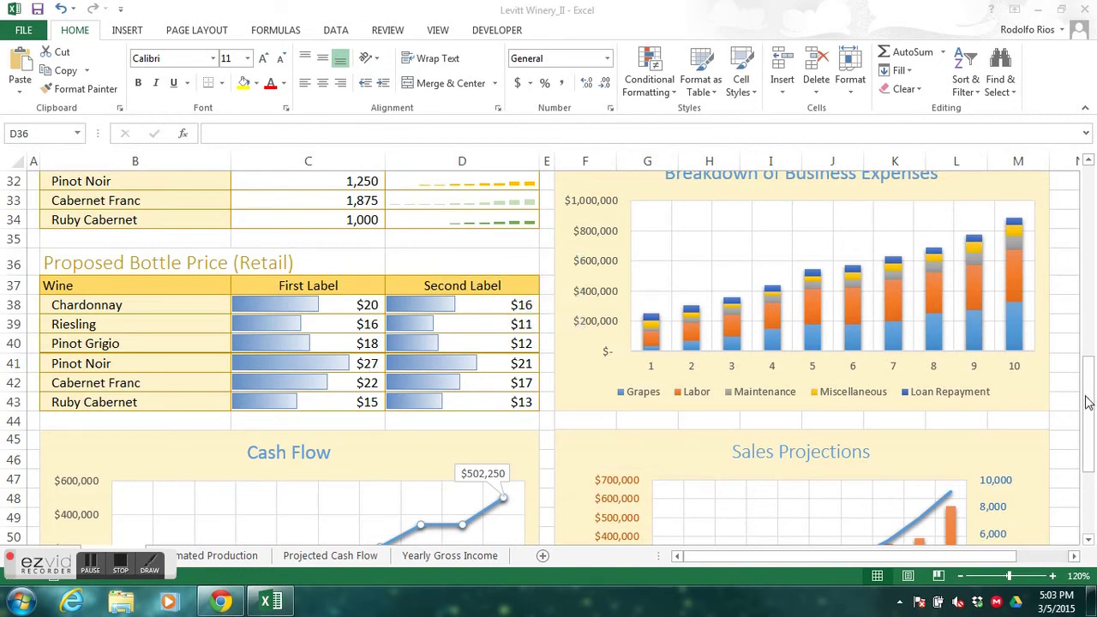
- Return to the workbook and open Page Setup from the Page Layout tab
drag(1092, 394, 1086, 368)
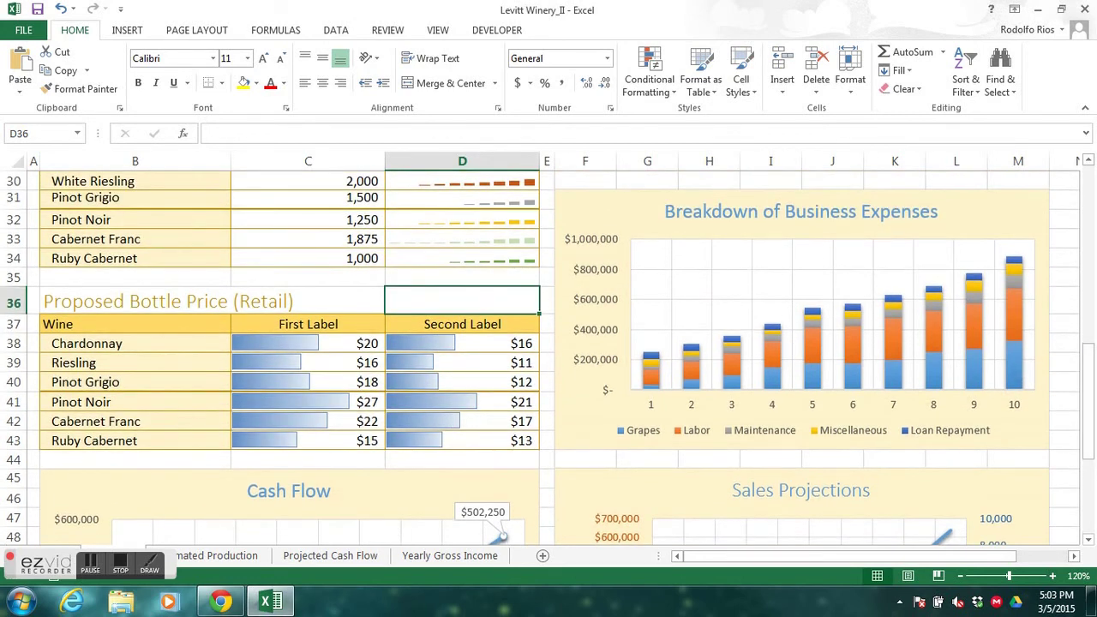
click(221, 602)
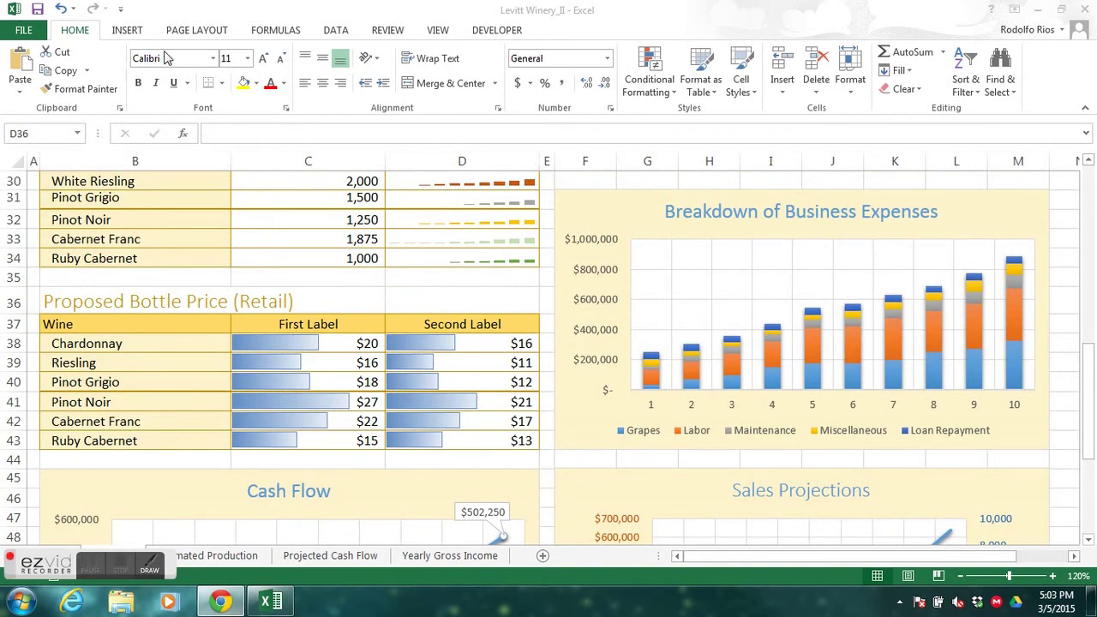
click(185, 31)
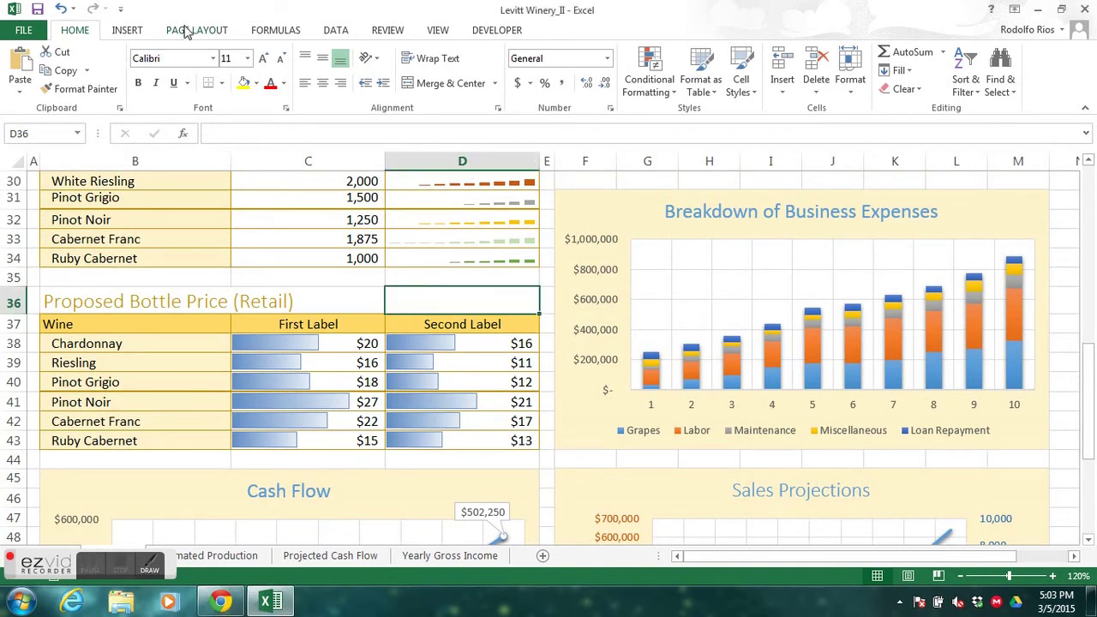
click(189, 31)
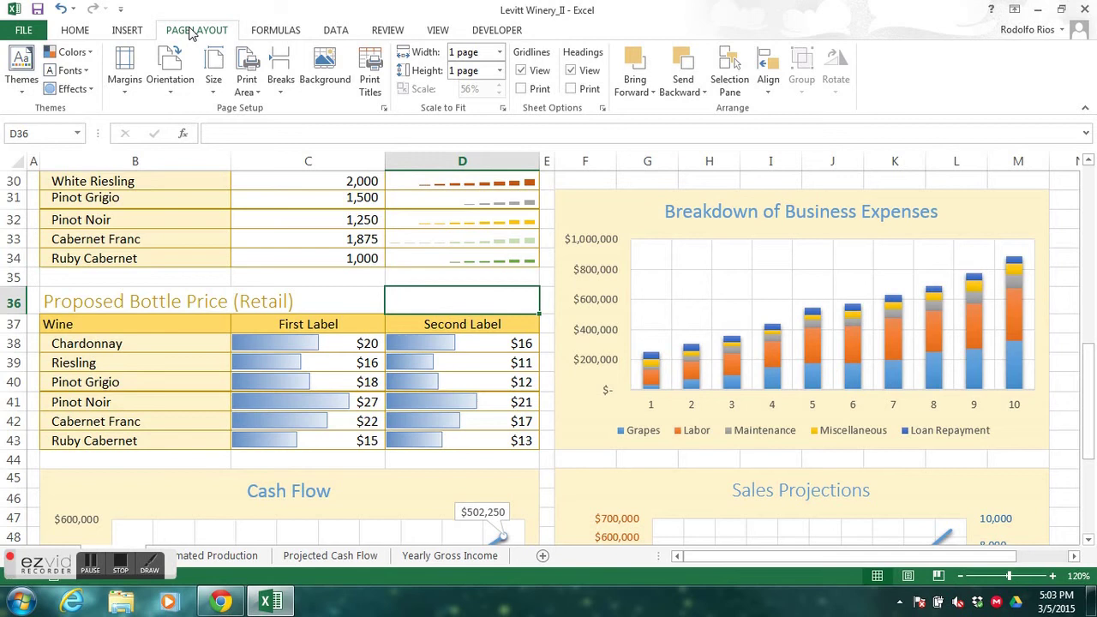
click(382, 107)
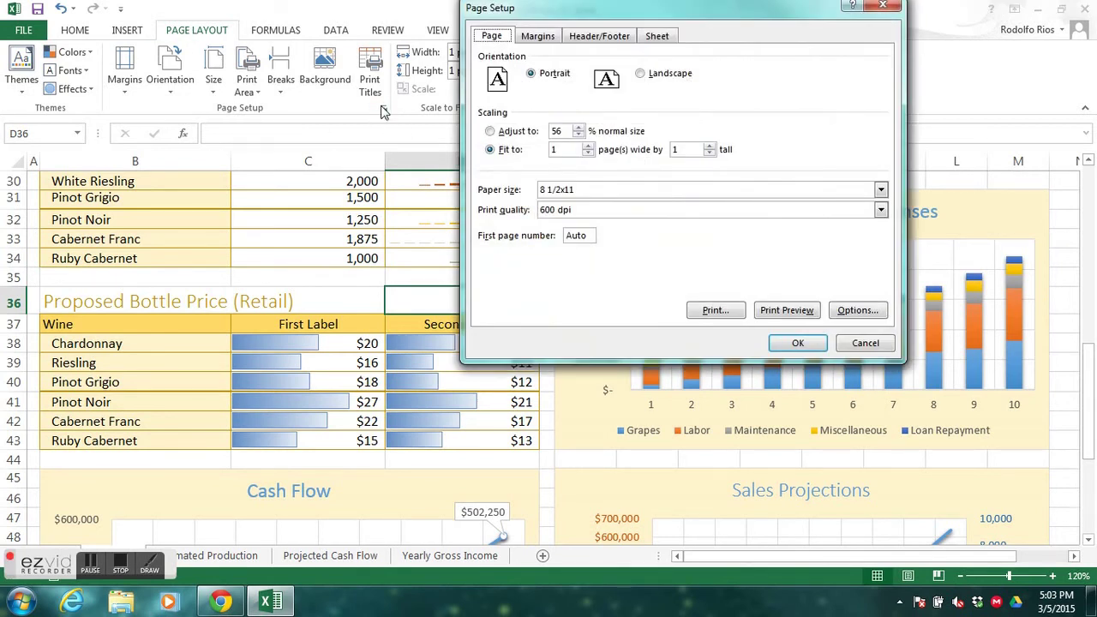
- Start inserting a picture into the center section of a custom Header/Footer header
drag(757, 19, 703, 114)
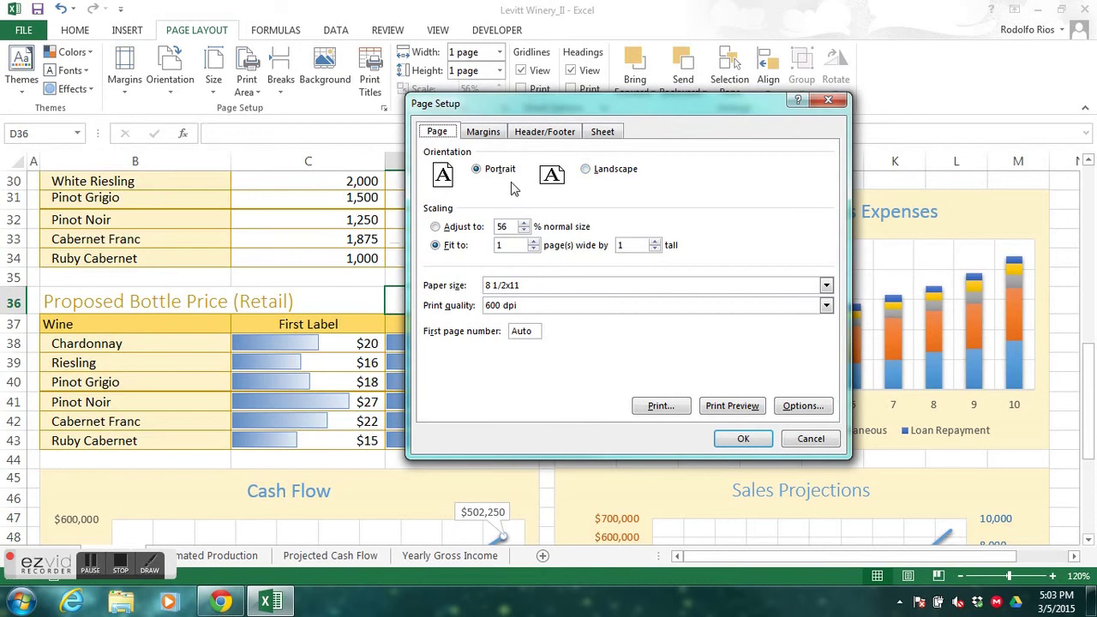
click(552, 135)
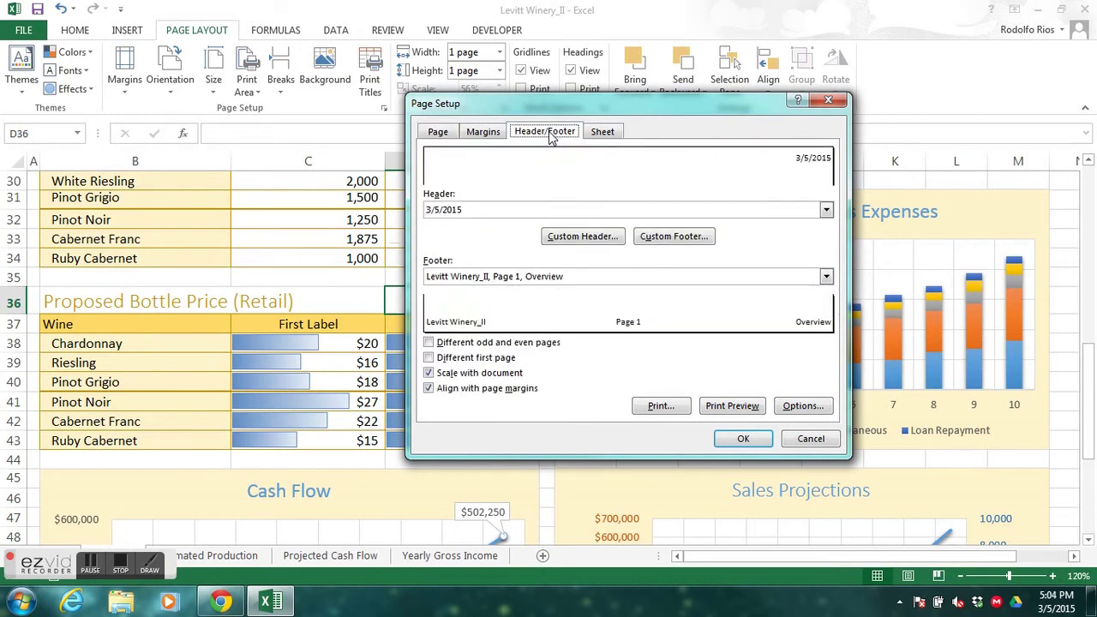
click(590, 240)
click(669, 225)
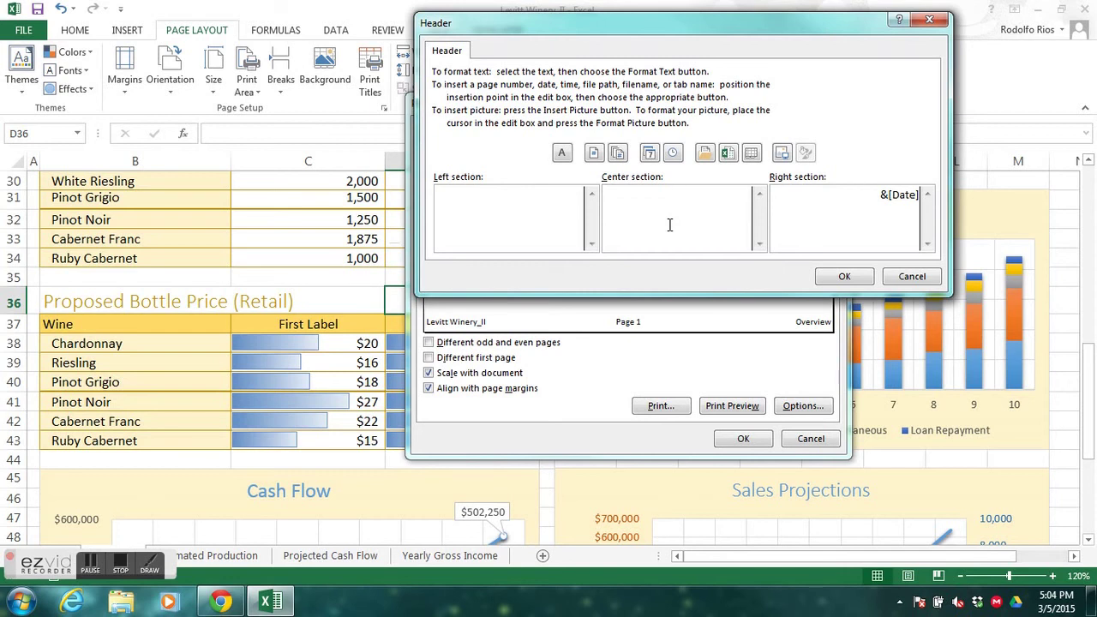
click(782, 154)
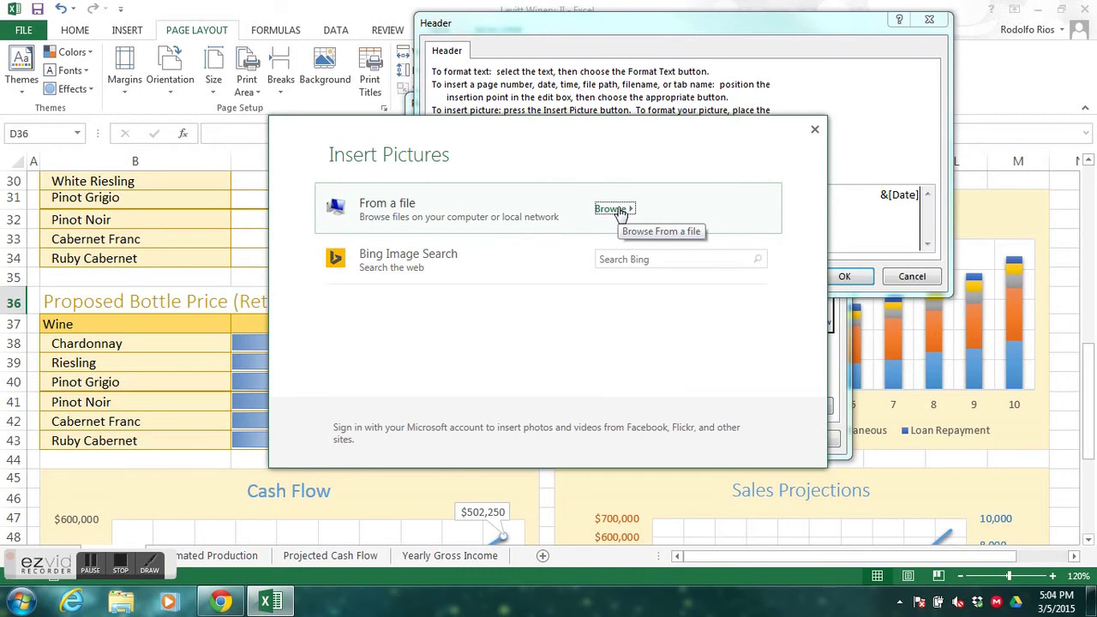
click(613, 209)
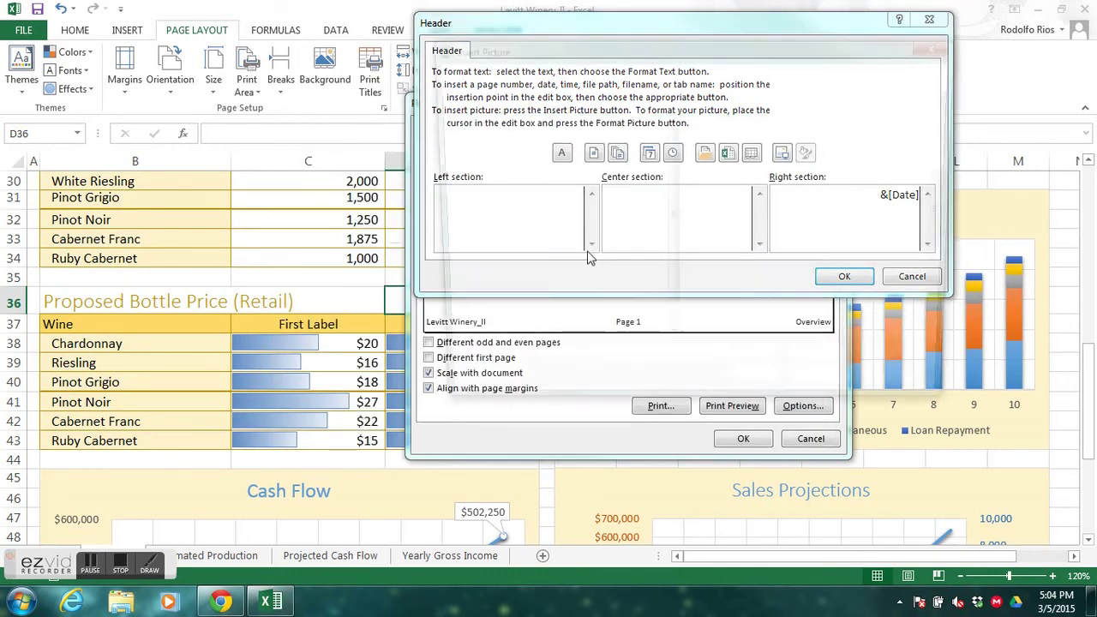
- Insert the Draft picture from CIT107-108 > CIT 107 Student Files > Excel4 > Tutorial into the header
drag(671, 197, 673, 249)
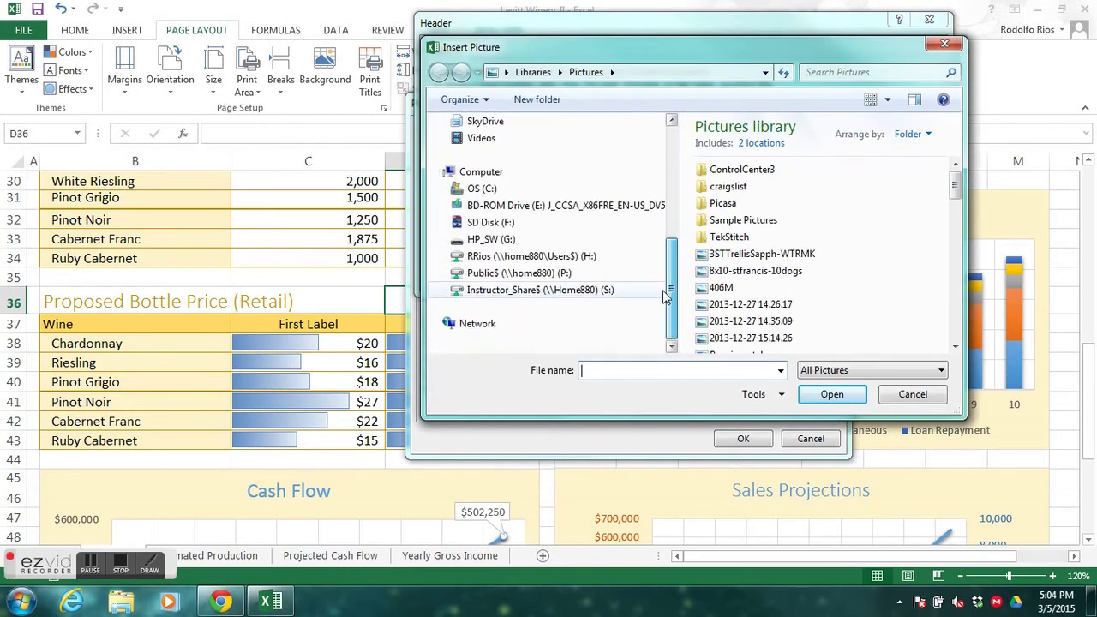
click(580, 291)
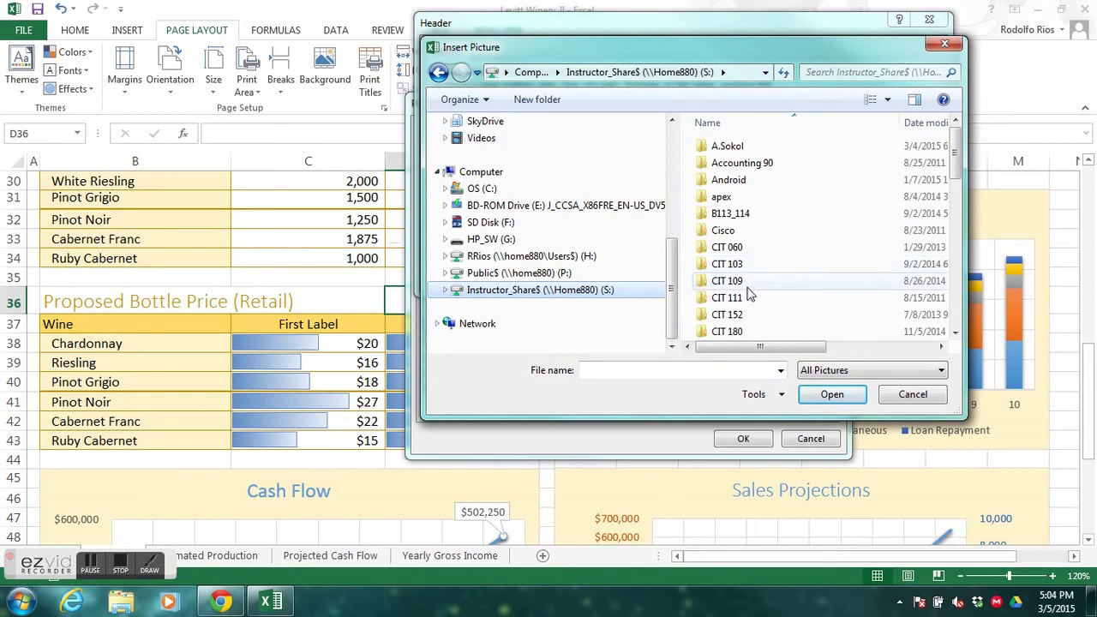
double_click(753, 268)
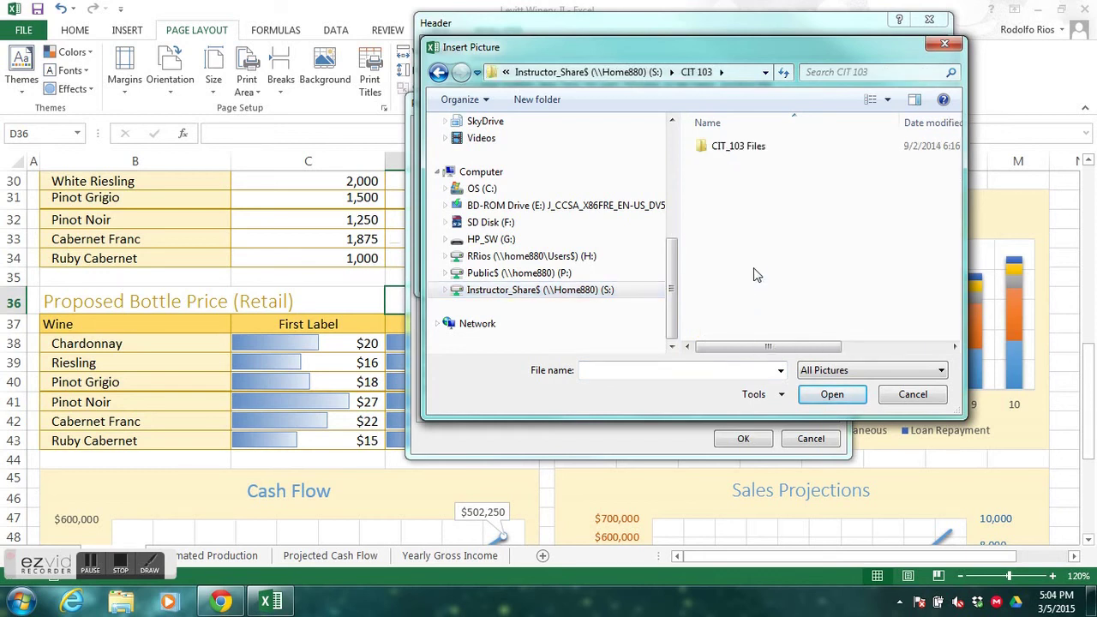
click(600, 72)
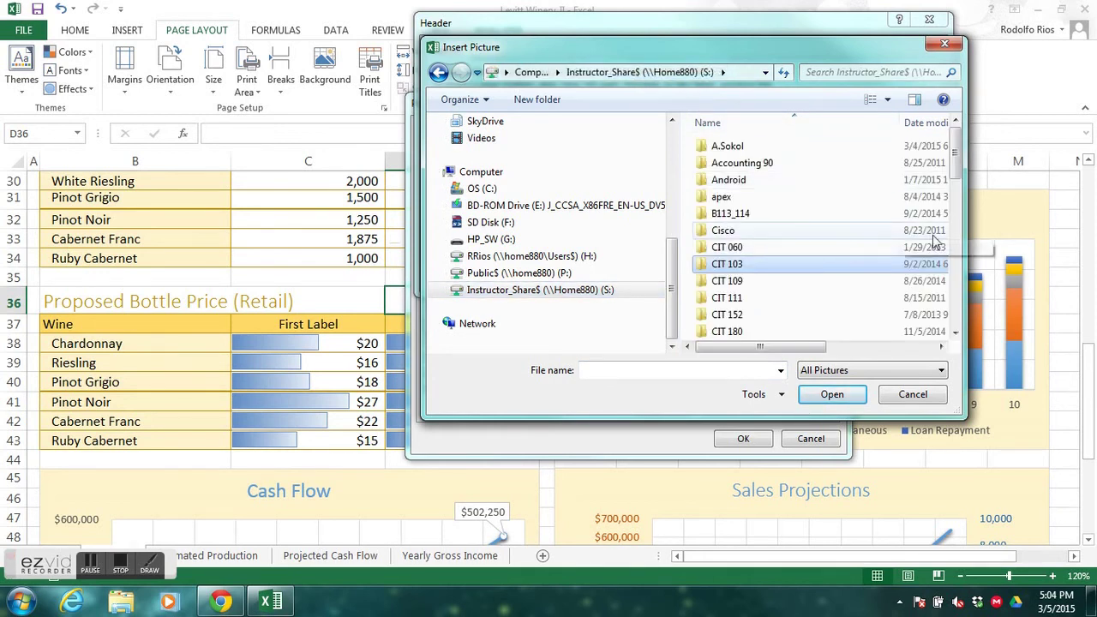
drag(962, 160, 962, 199)
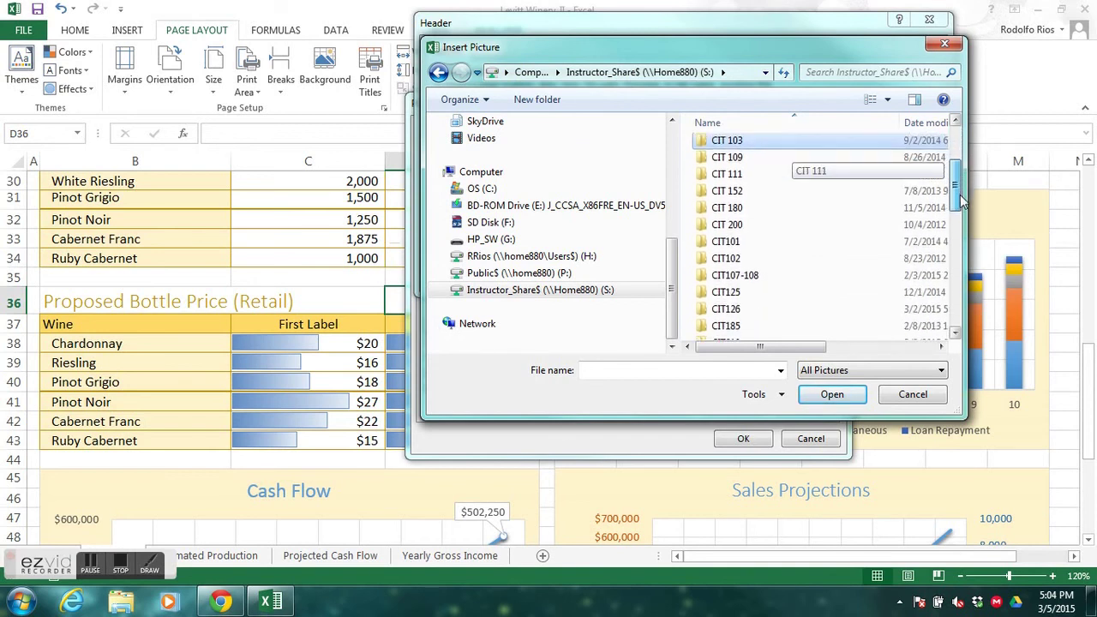
double_click(763, 278)
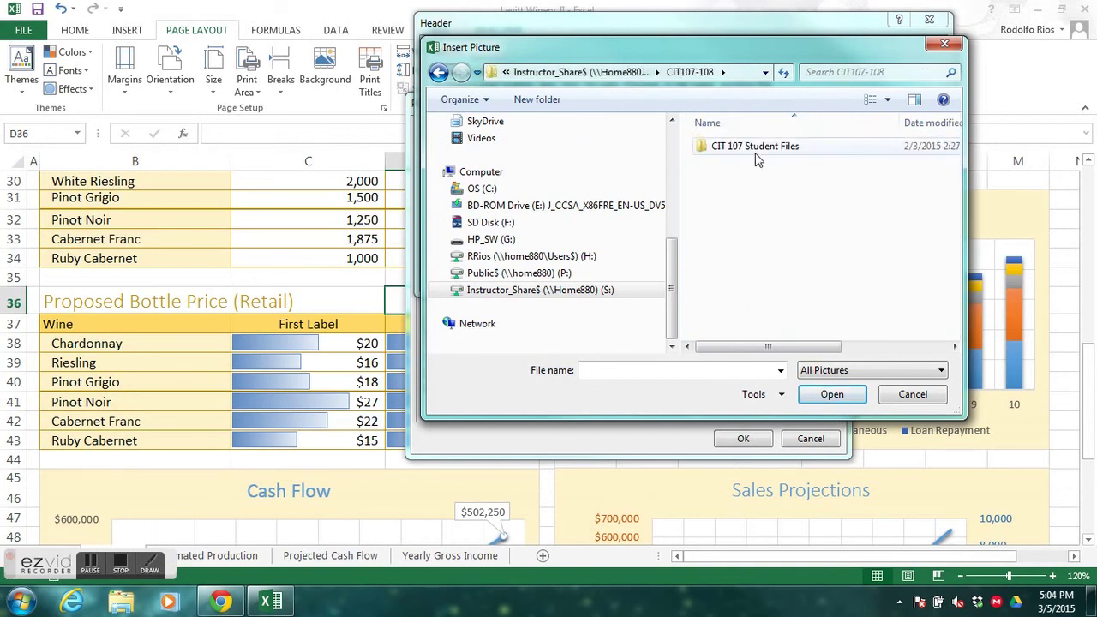
double_click(756, 151)
double_click(733, 214)
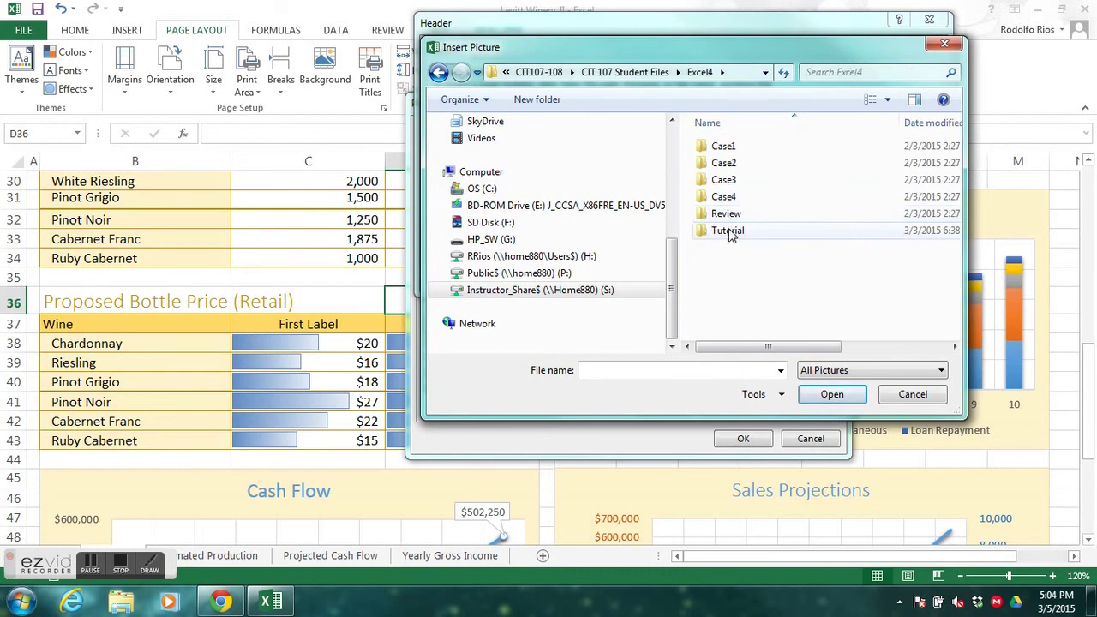
double_click(729, 232)
click(721, 149)
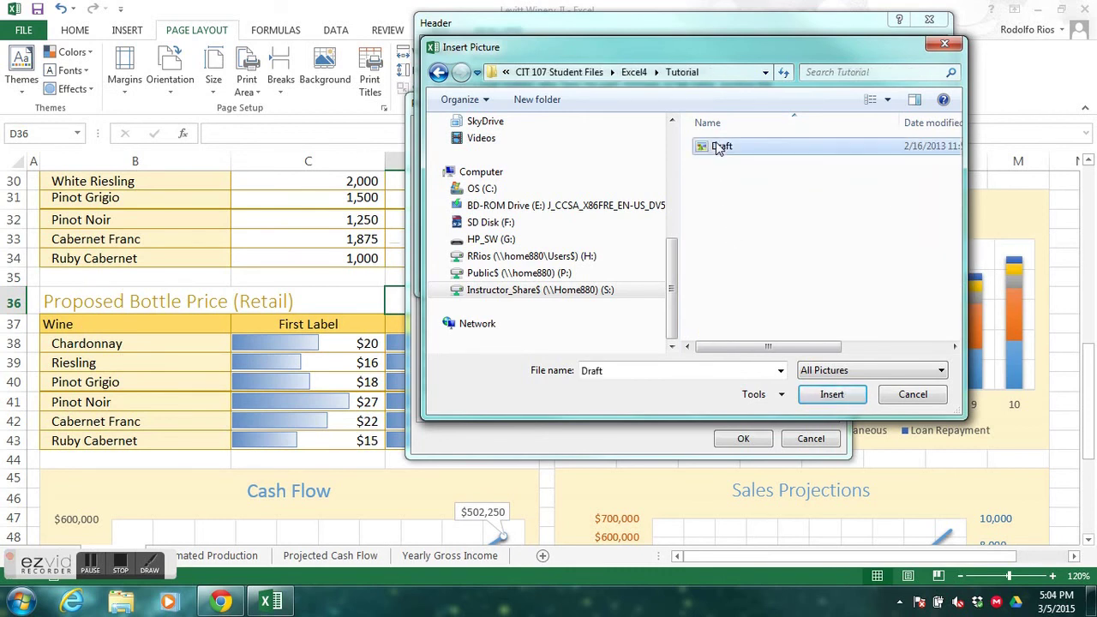
click(832, 396)
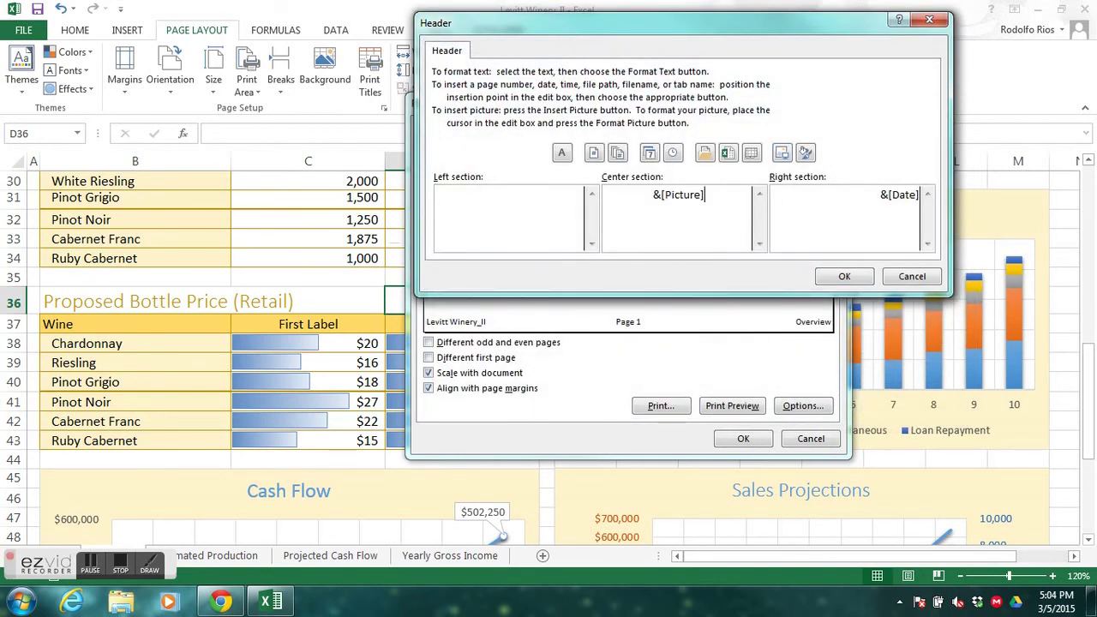
click(844, 276)
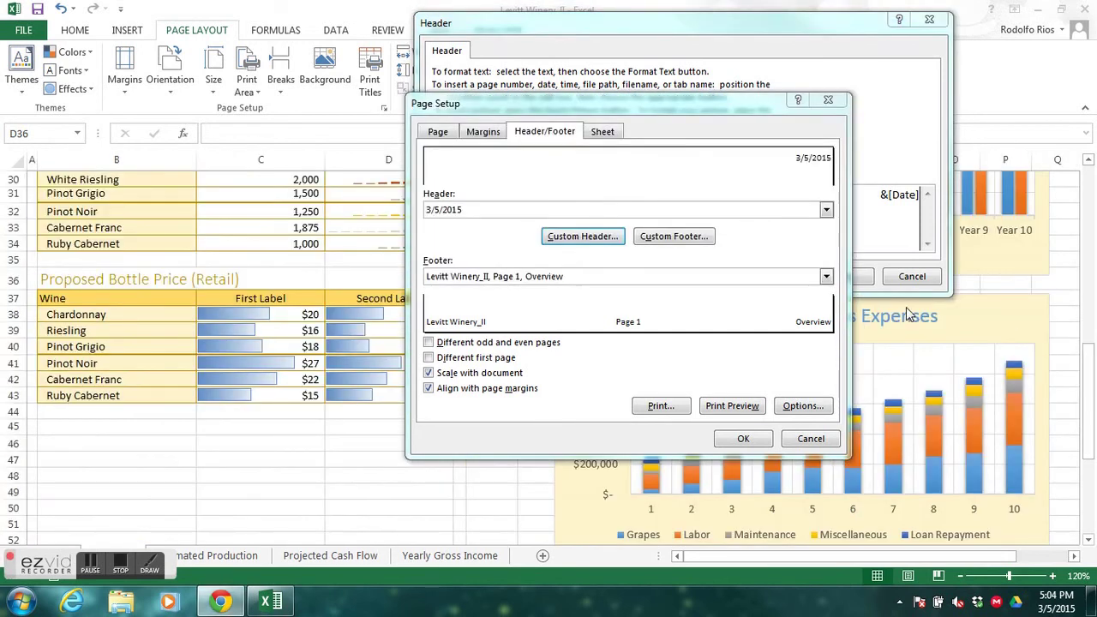
- Set the header picture's colour to Washout (85% brightness, 15% contrast) and confirm the header
click(856, 22)
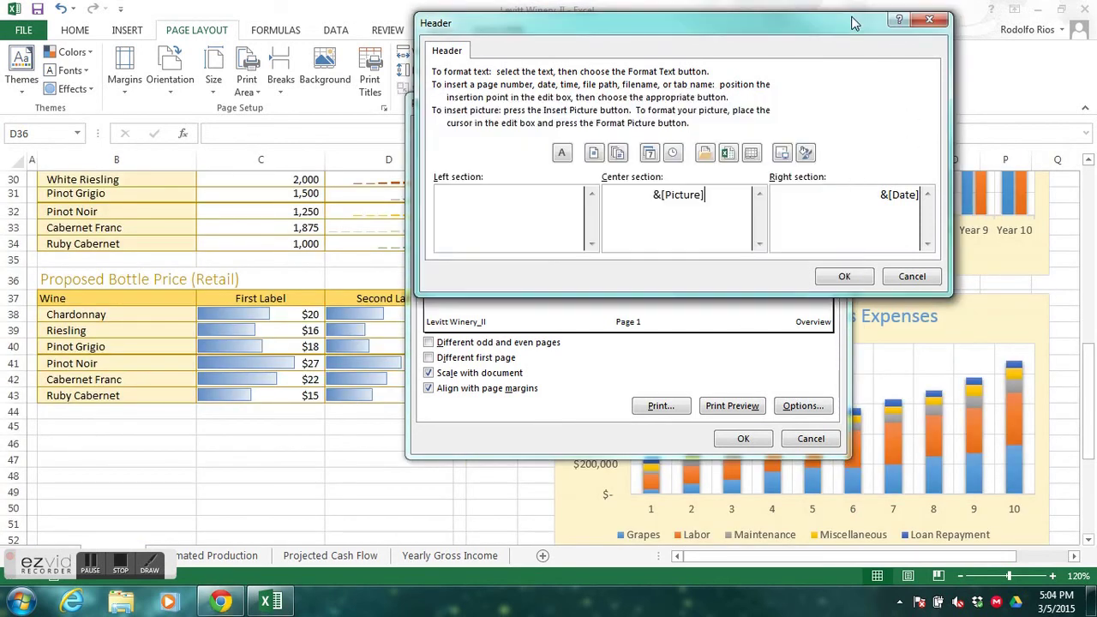
click(806, 153)
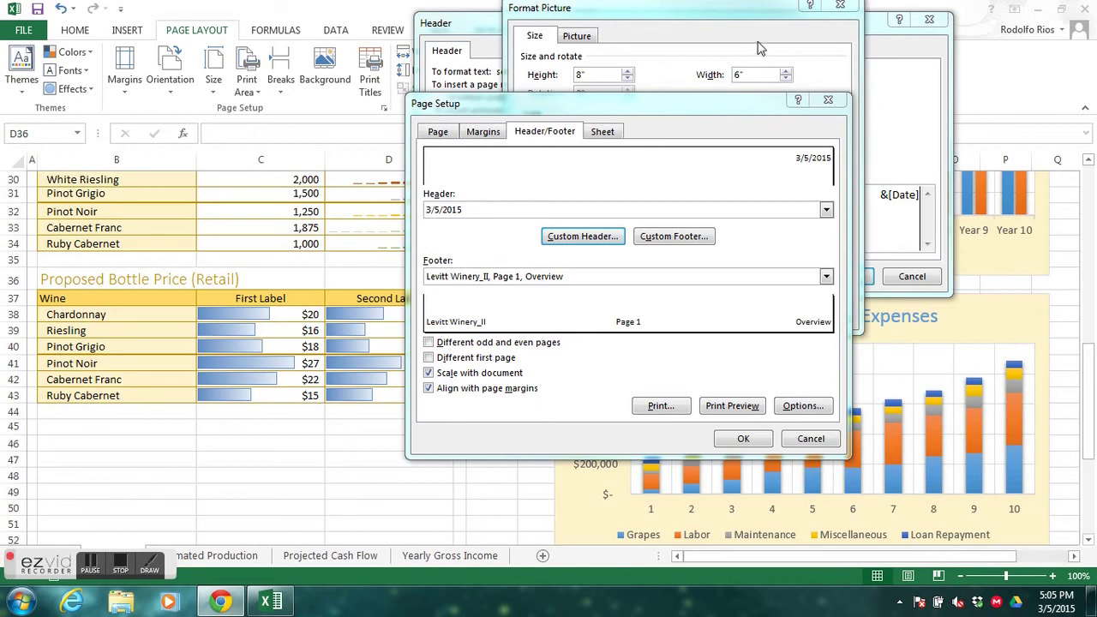
drag(752, 15, 718, 102)
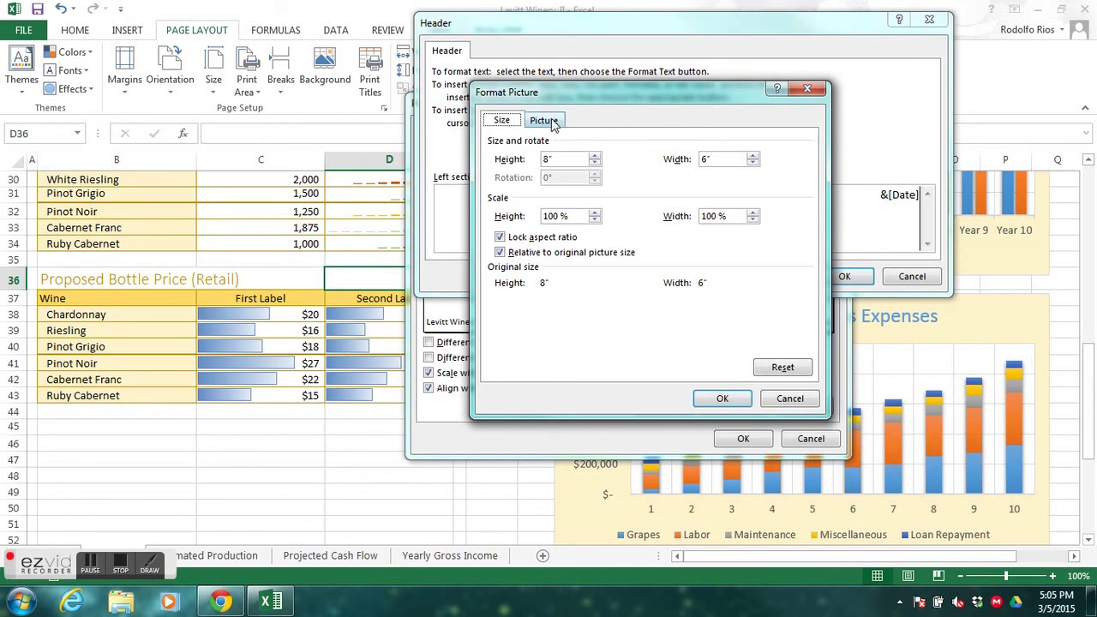
click(544, 121)
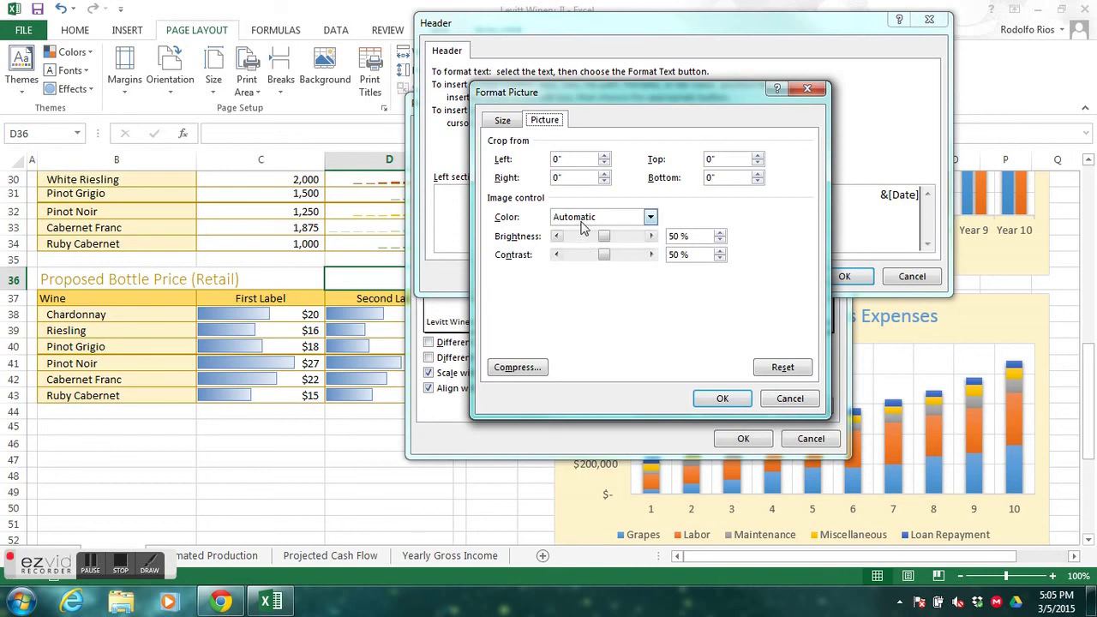
click(652, 217)
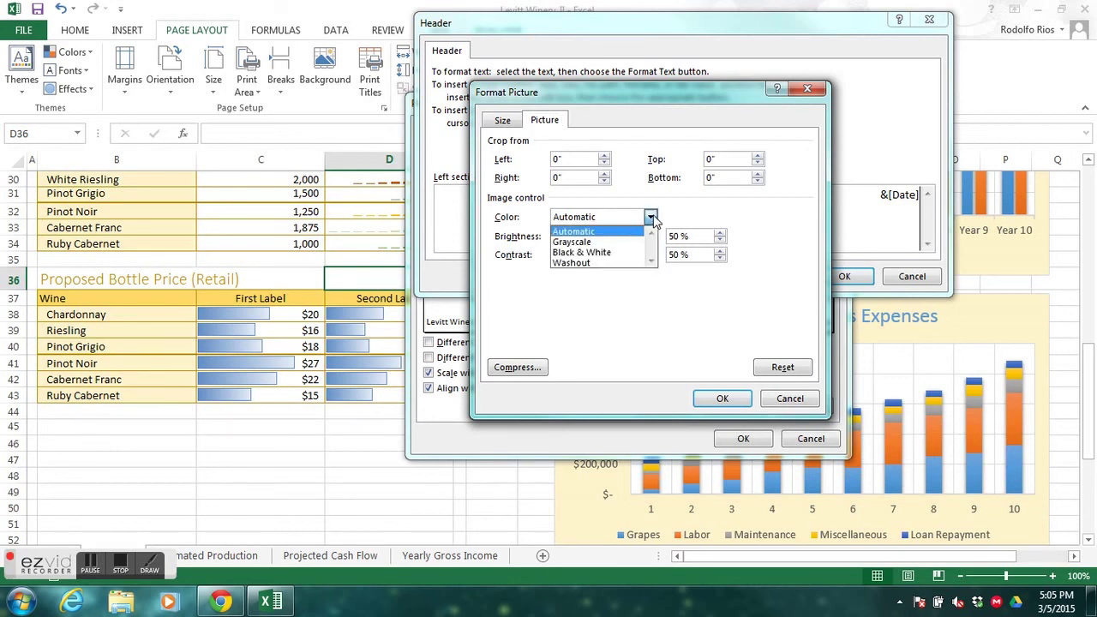
click(626, 263)
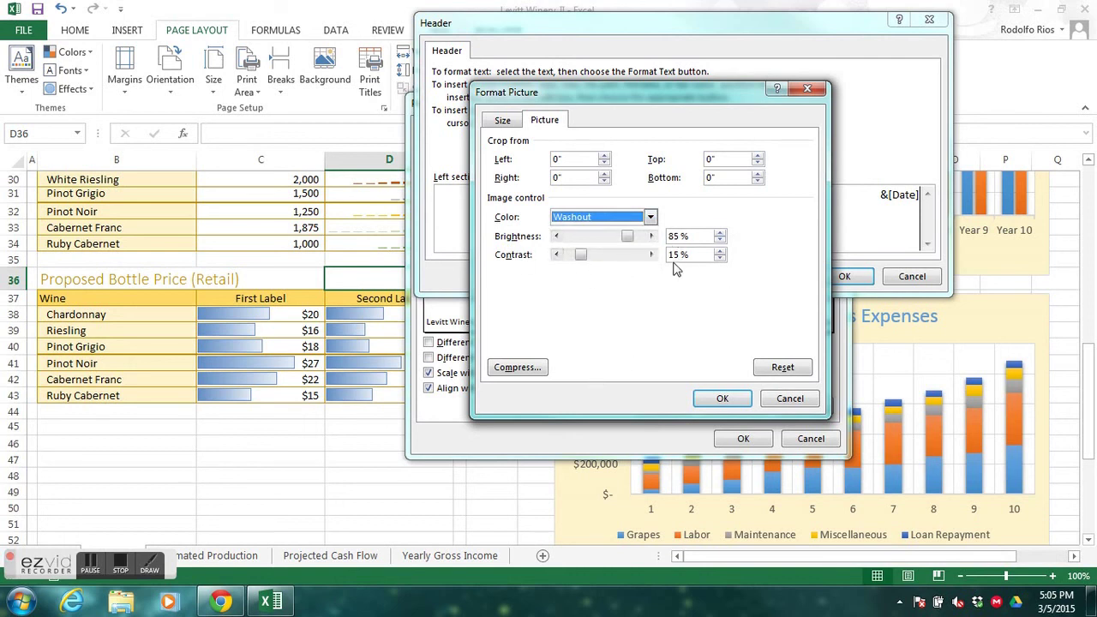
click(720, 399)
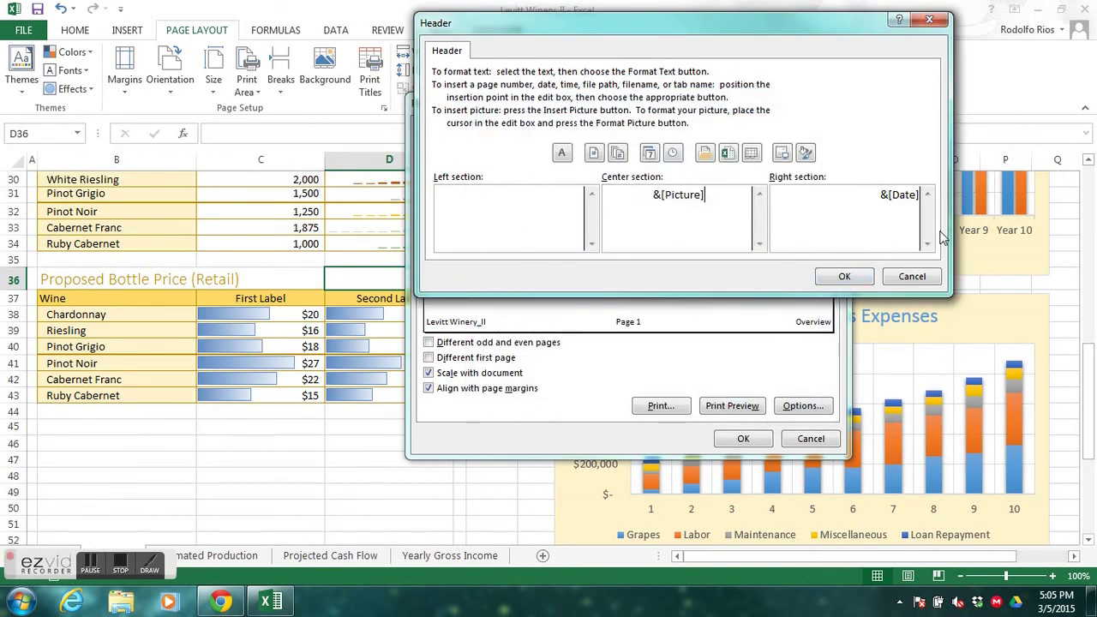
click(847, 277)
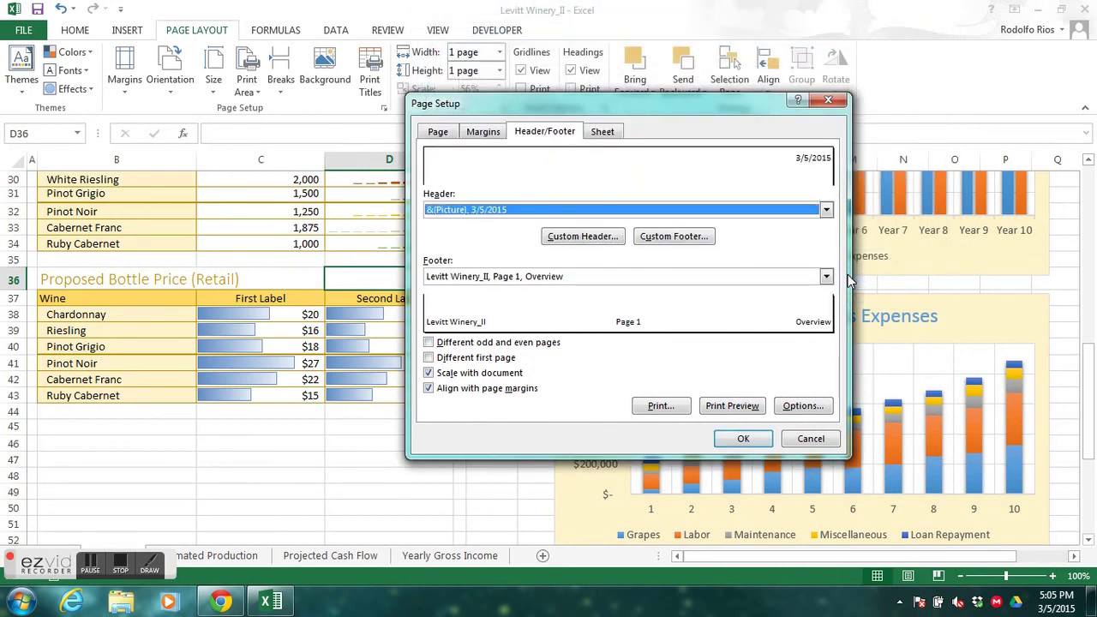
- Show the print preview of the Overview sheet with its faded DRAFT header picture
click(733, 407)
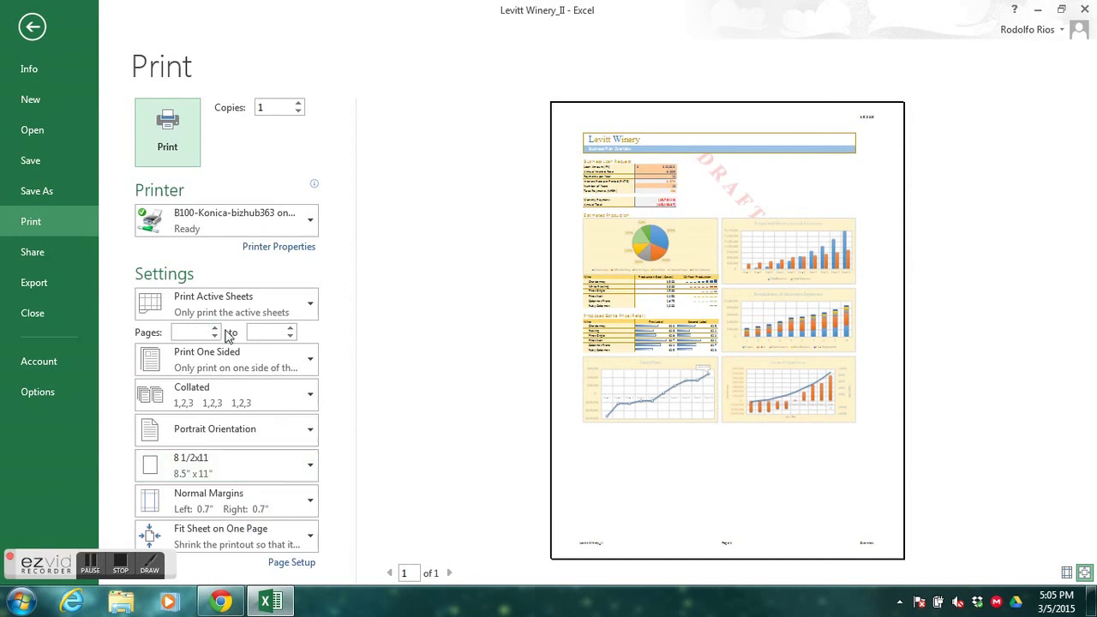
- Set printing to Print Entire Workbook and page through, landing on the Overview on page 2 of 6
click(312, 309)
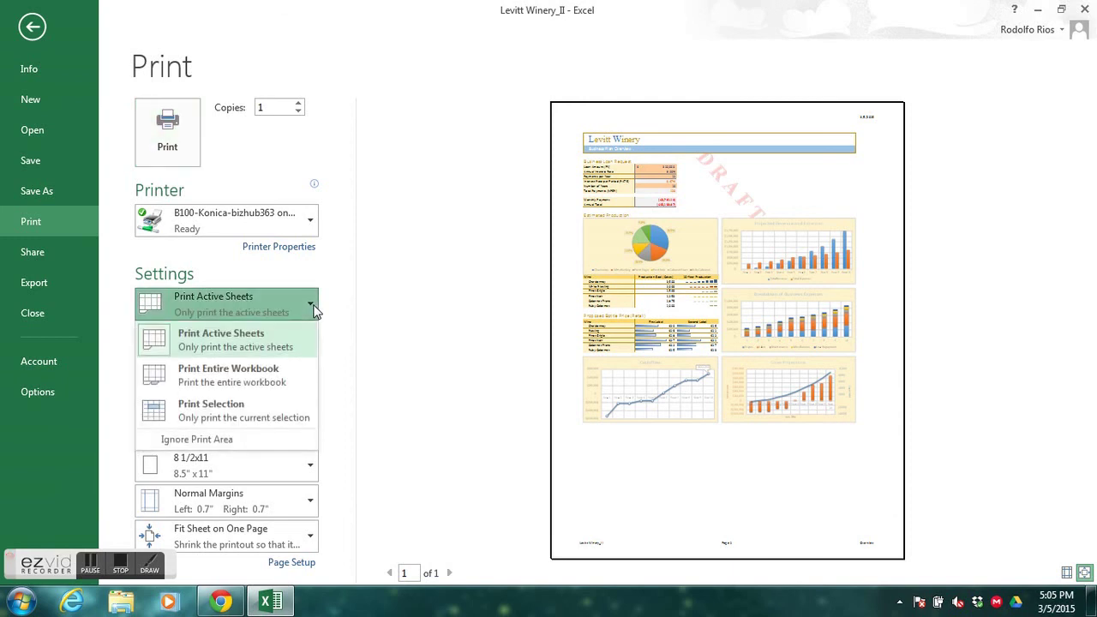
click(282, 379)
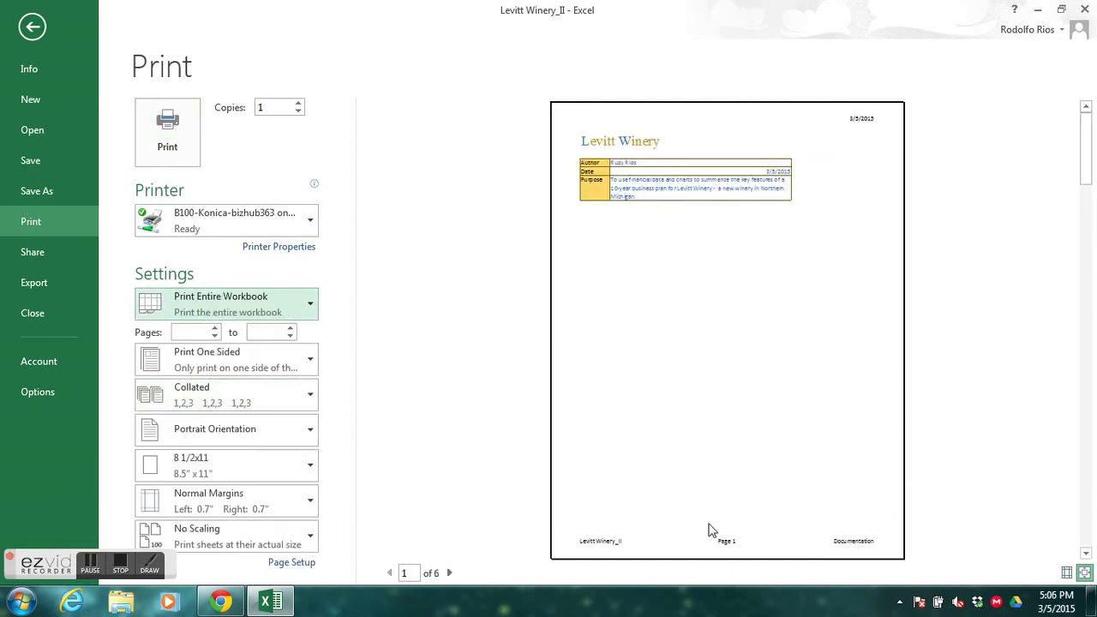
click(448, 572)
click(449, 573)
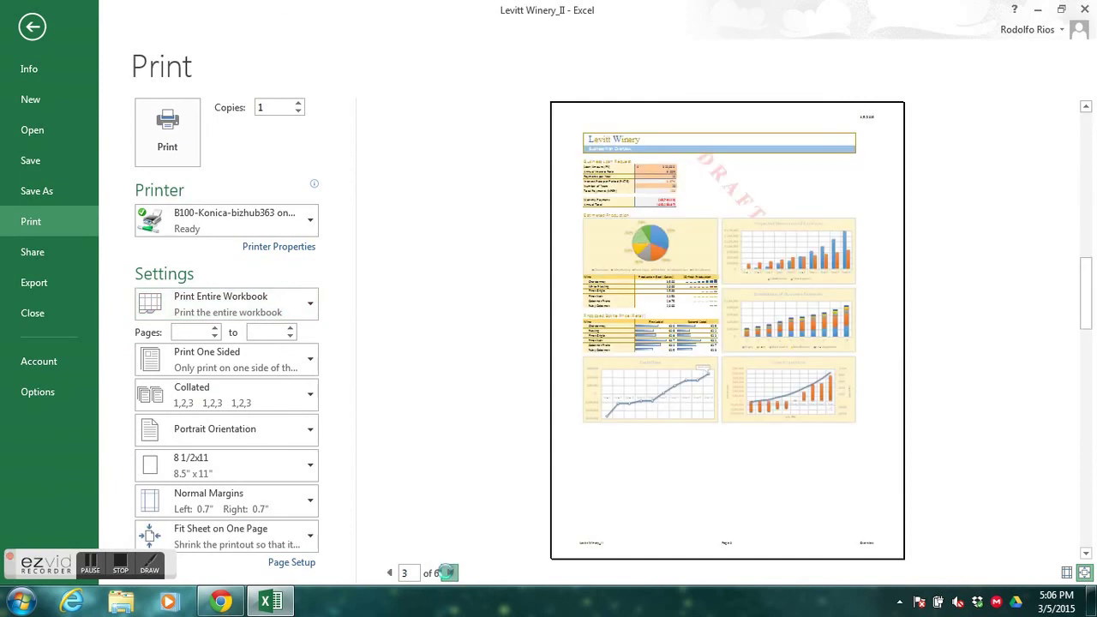
click(390, 573)
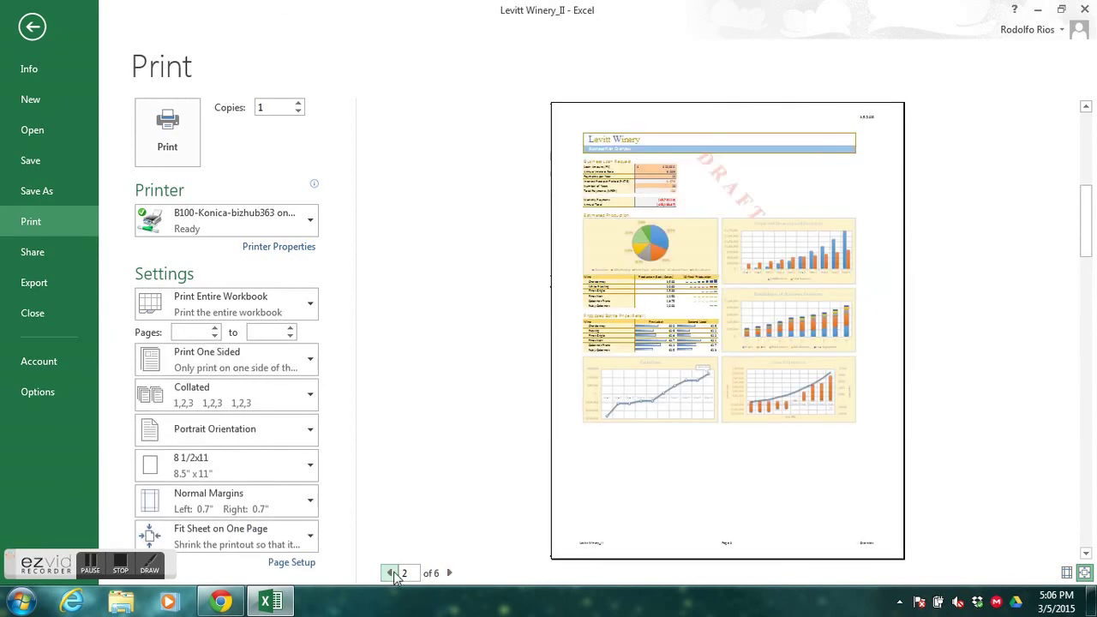